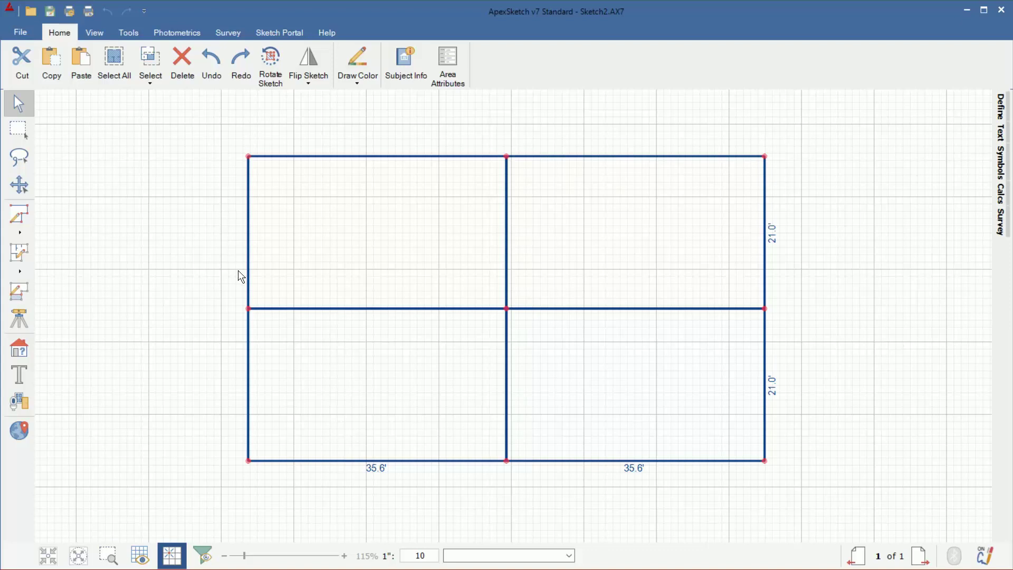
- Open the area-code list beside the sketch and collapse the Gross Living Area category
click(26, 347)
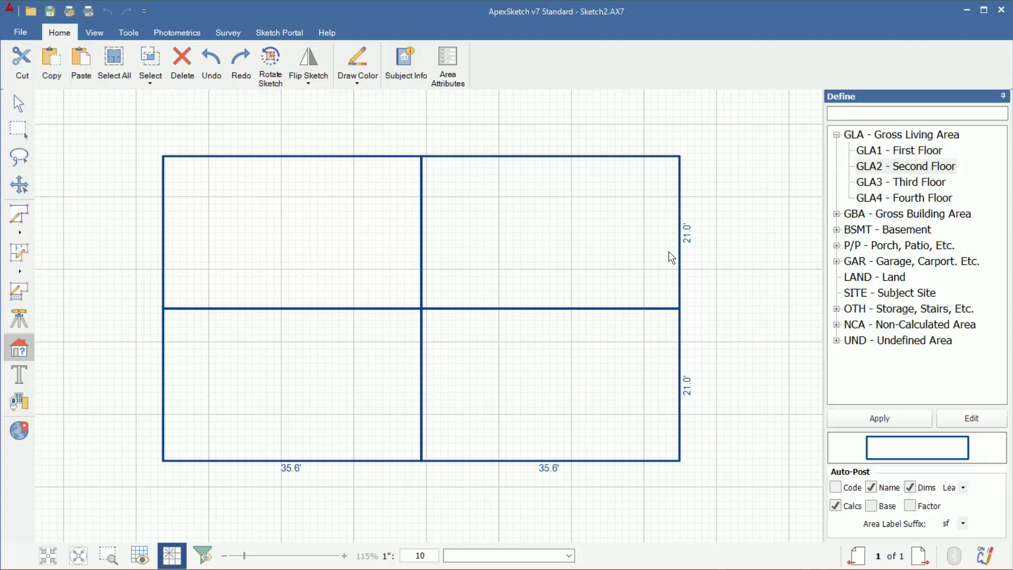
click(836, 135)
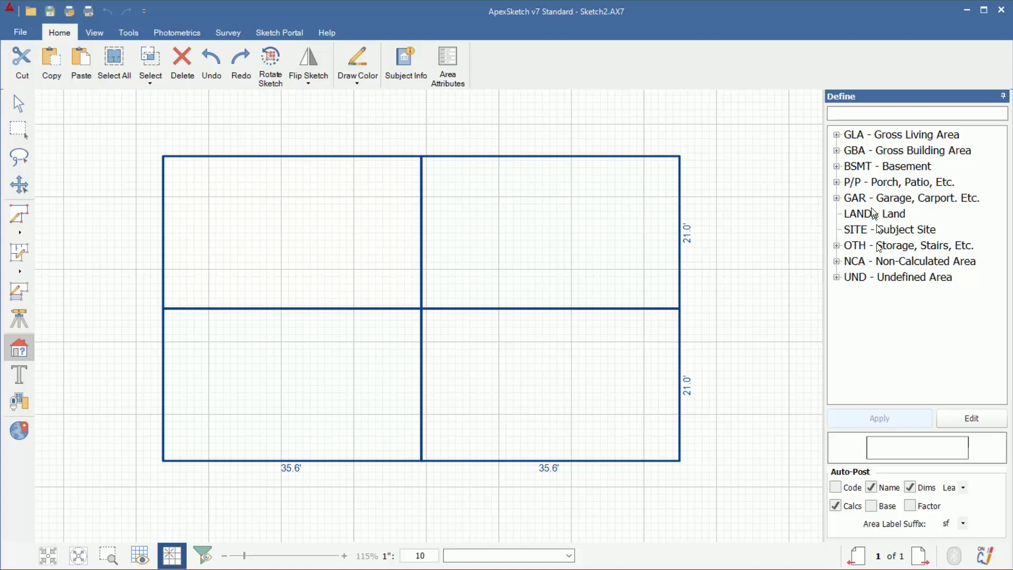
- Expand Gross Living Area to show its GLA1 through GLA4 floor codes
click(877, 133)
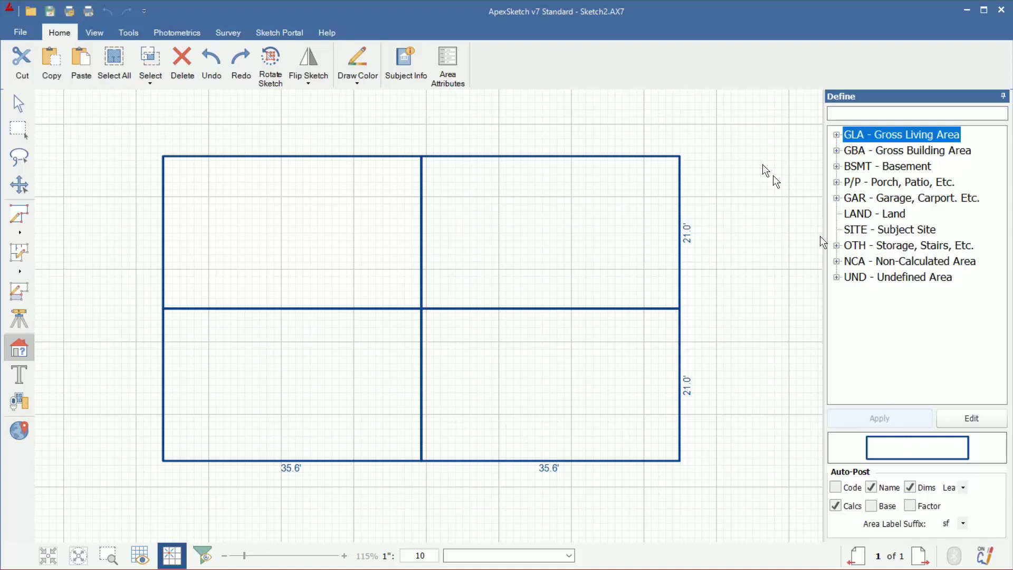
click(836, 135)
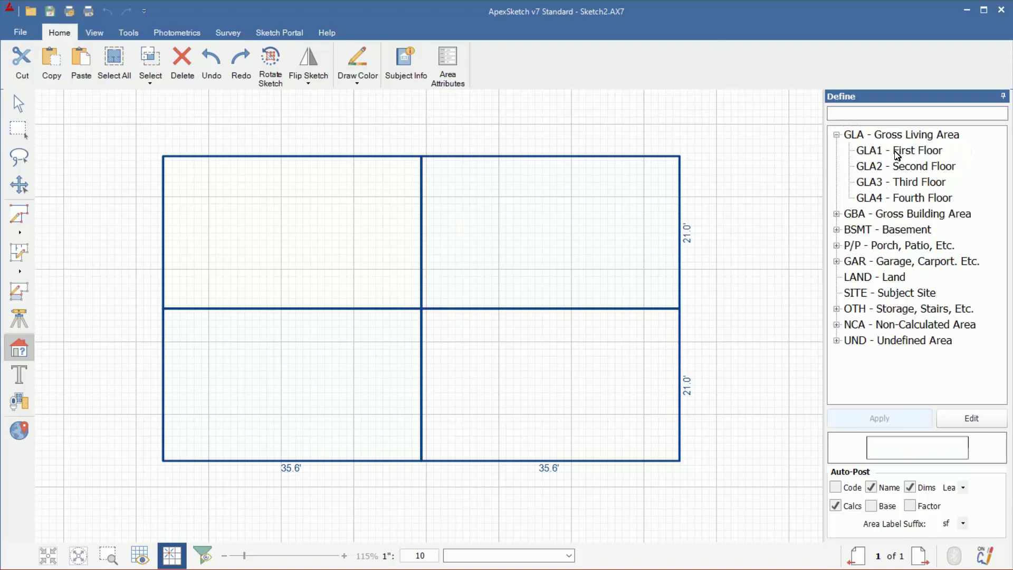
click(898, 152)
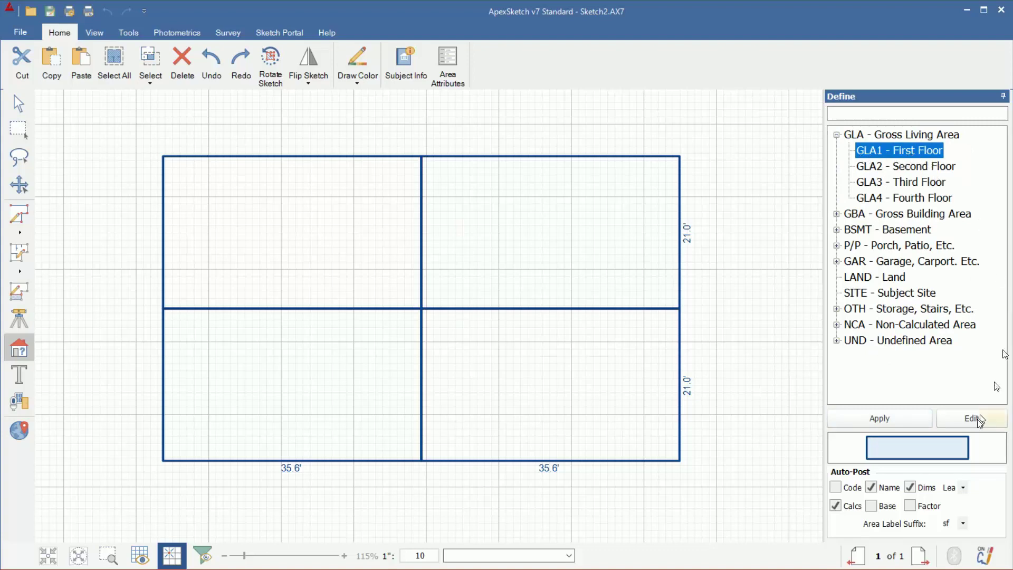
click(863, 419)
click(906, 135)
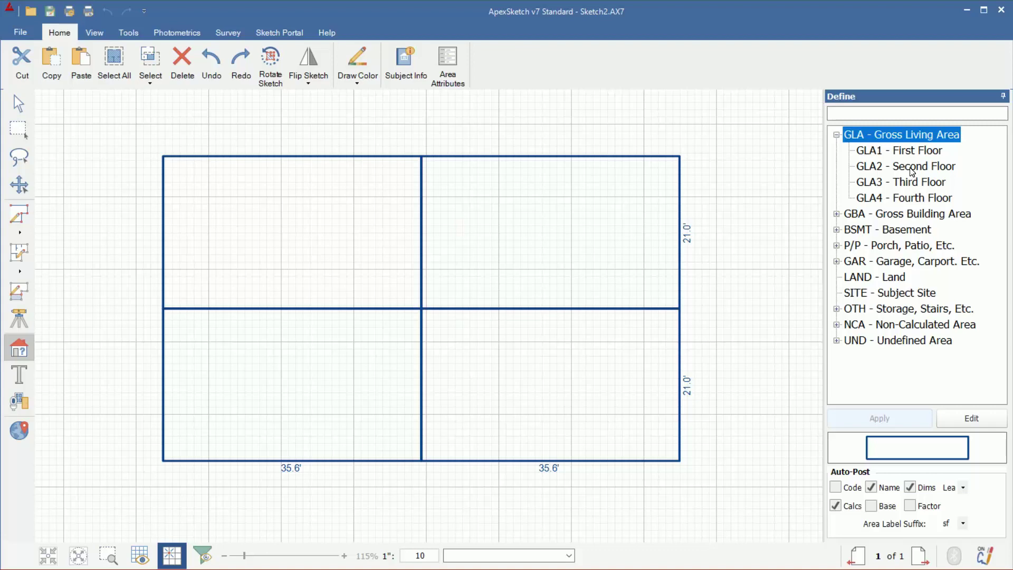
- Compare the GLA2, GLA3 and LAND code styles, then settle on GLA1 - First Floor
click(881, 151)
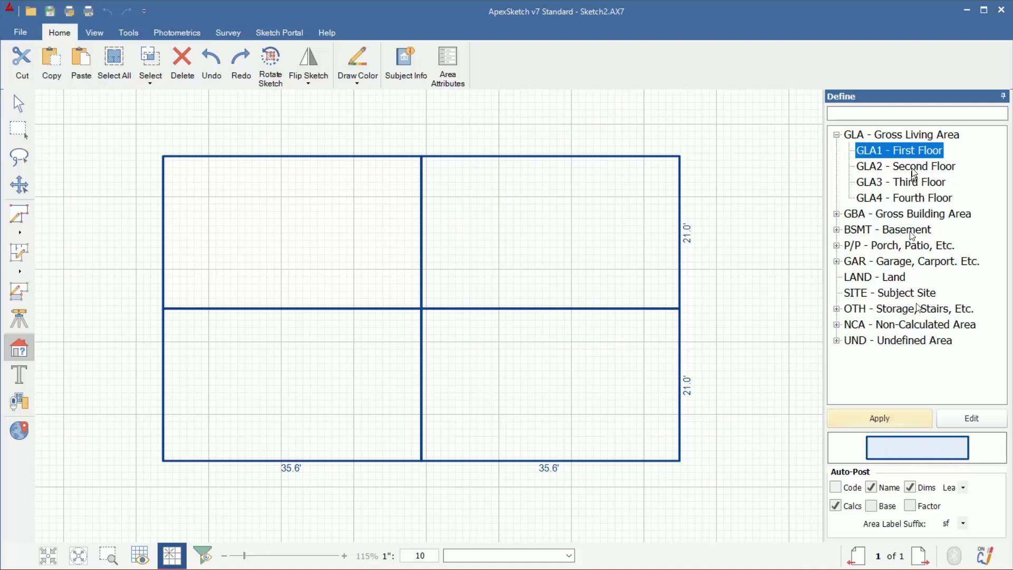
click(893, 168)
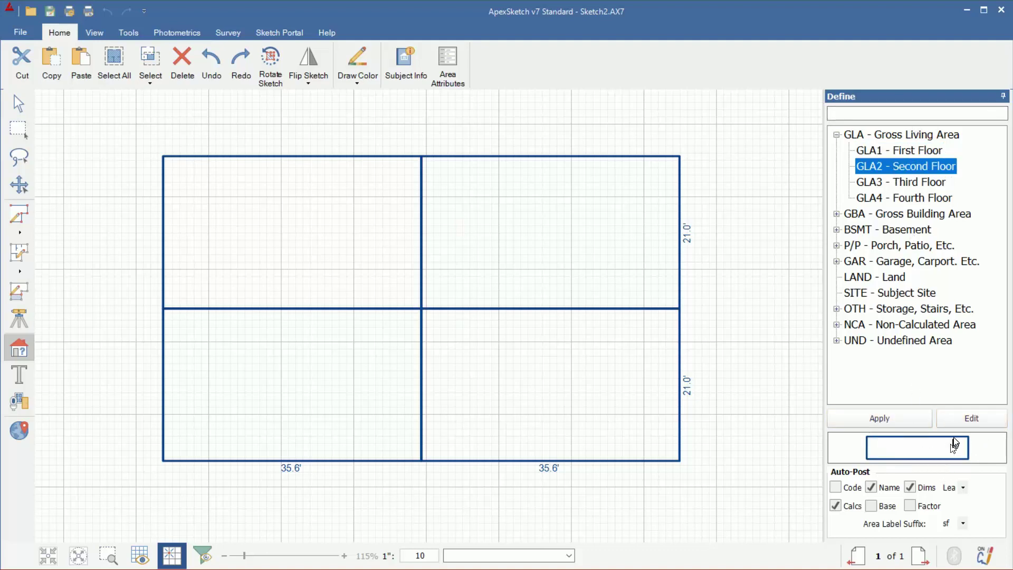
click(927, 183)
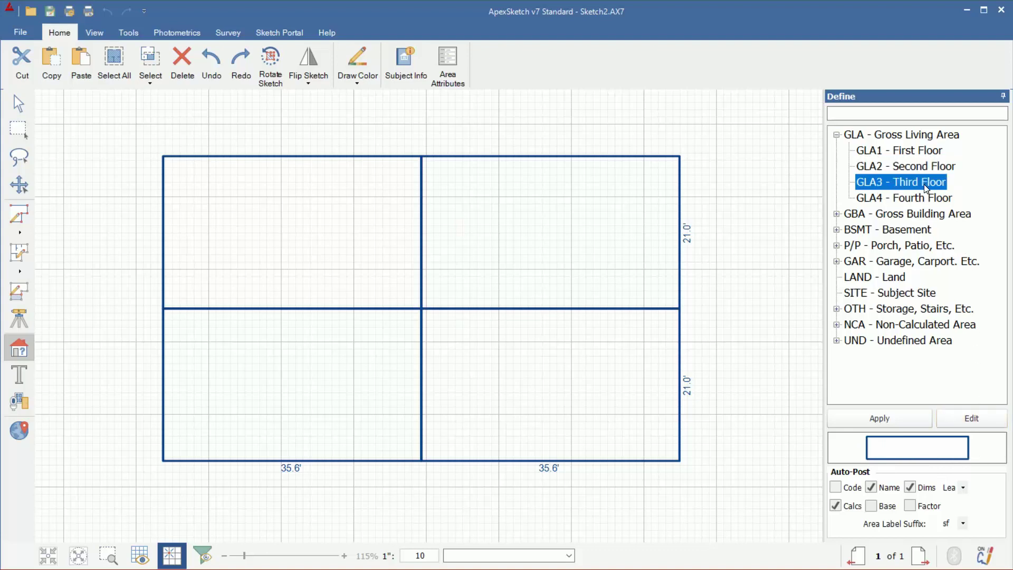
click(914, 165)
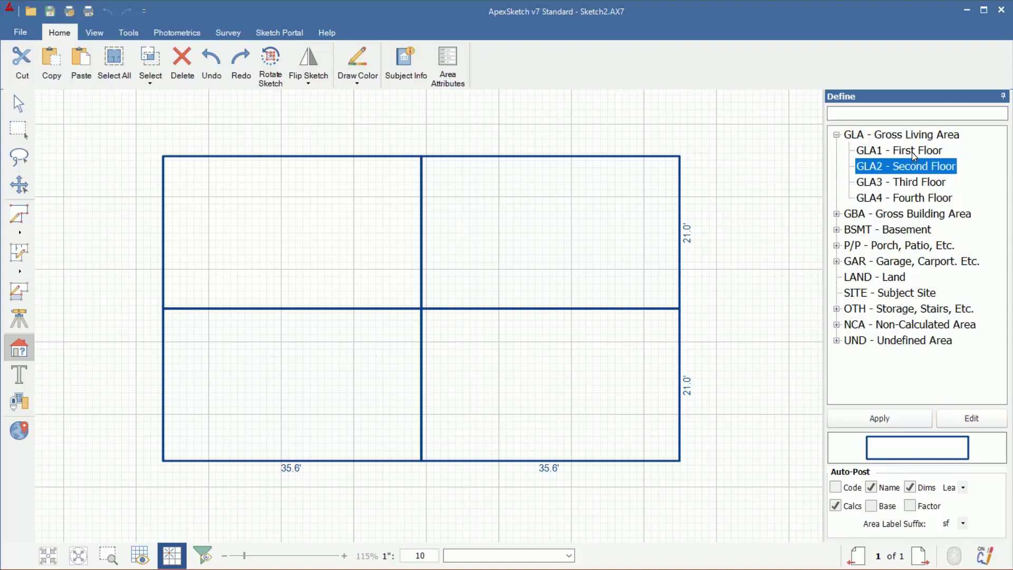
click(912, 151)
click(899, 280)
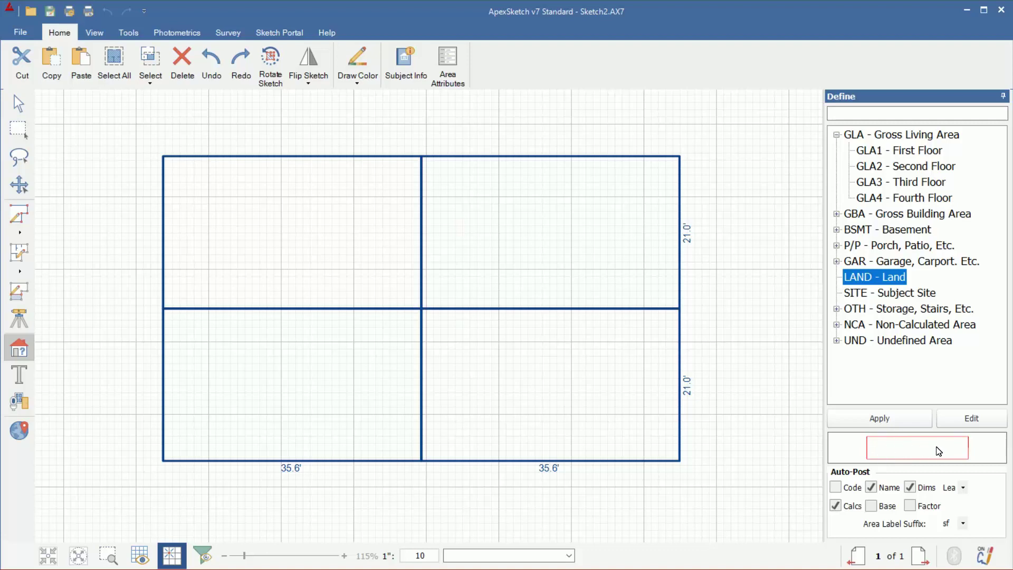
click(912, 152)
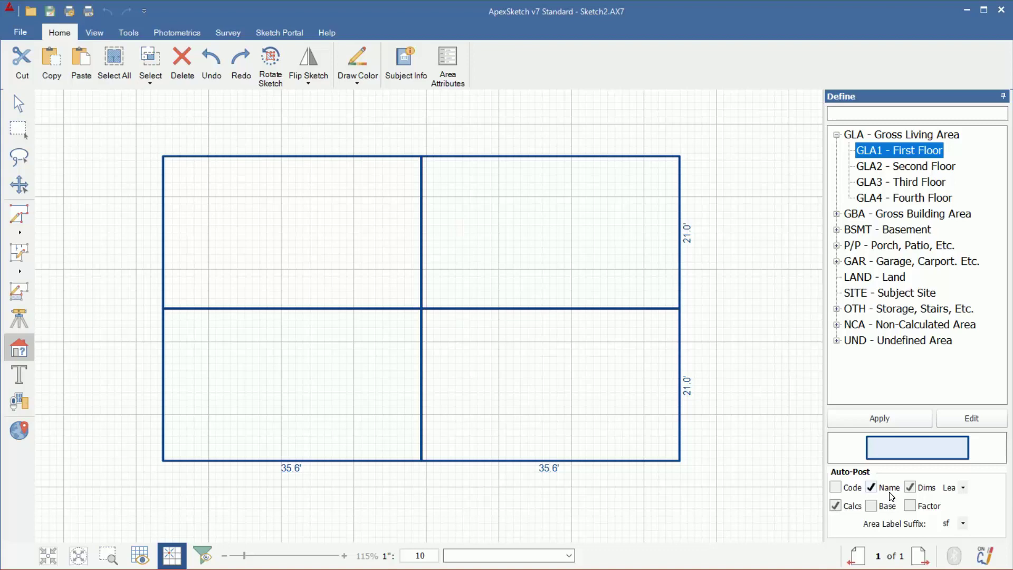
- Define the top-right room as GLA1 - First Floor with Auto-Post Name and Calcs turned off
drag(901, 150, 496, 221)
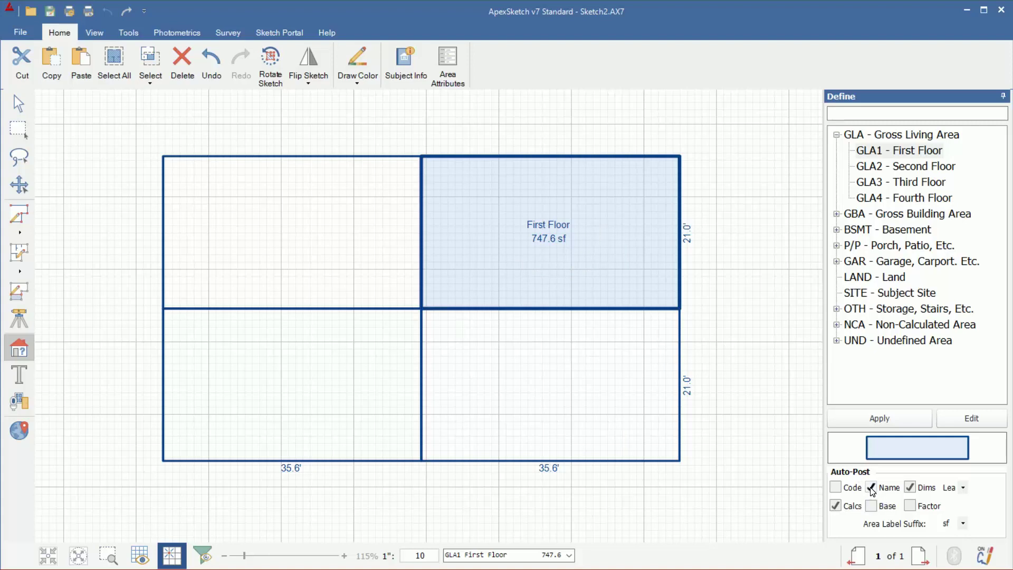
click(890, 488)
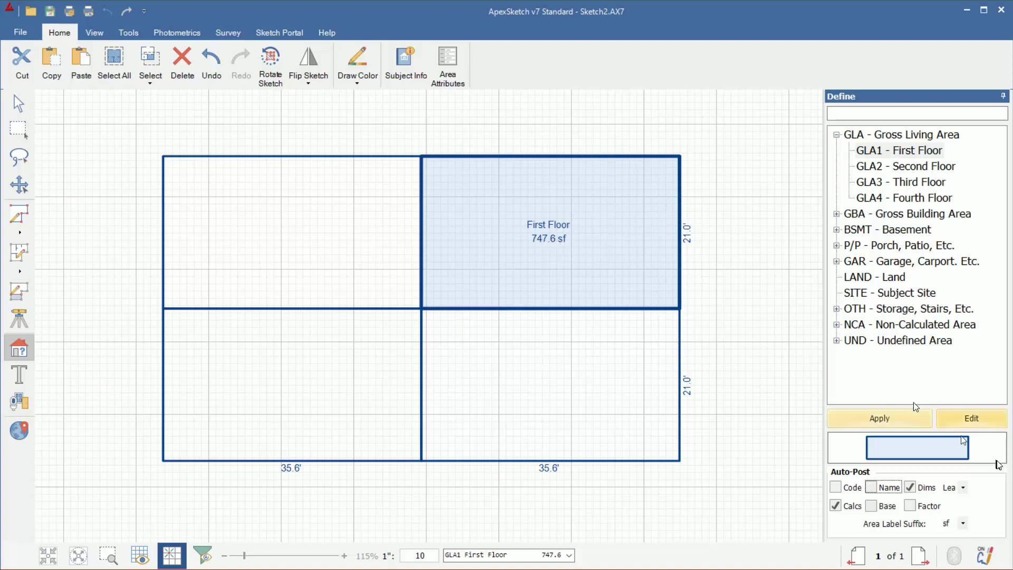
click(837, 508)
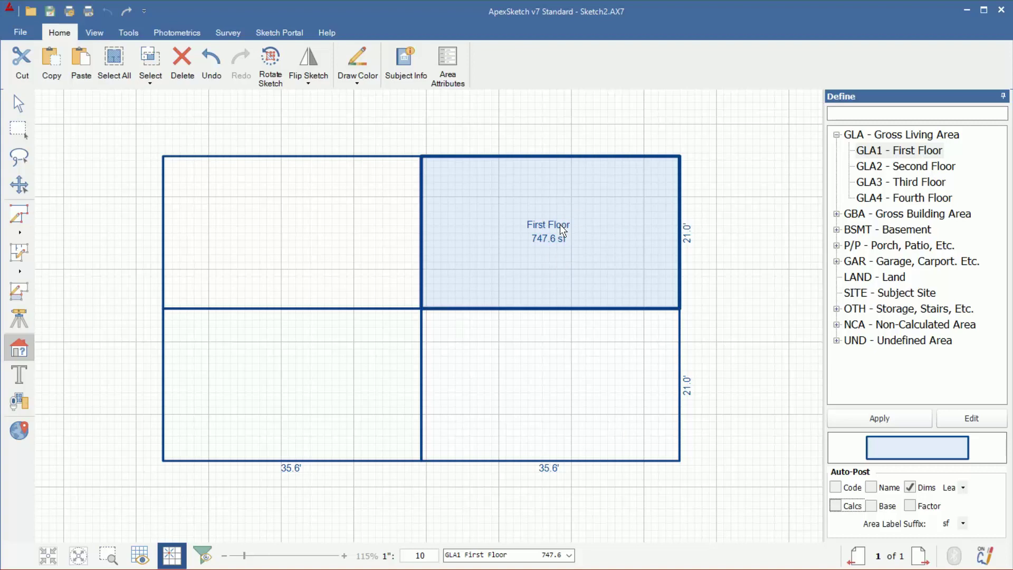
drag(932, 153, 550, 198)
- Turn name posting back on and place the First Floor label inside the shaded room
click(871, 488)
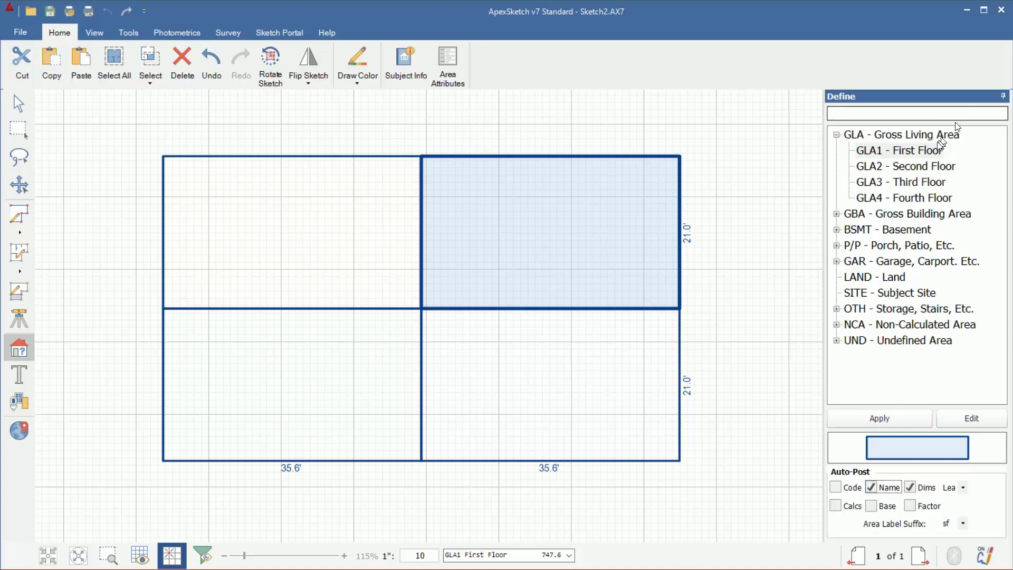
double_click(888, 145)
click(550, 230)
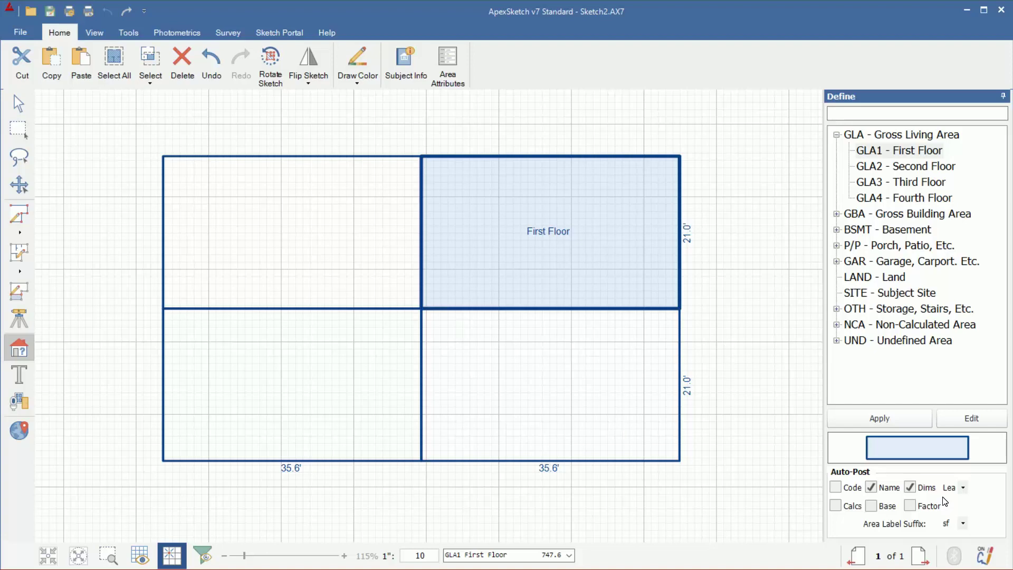
click(963, 488)
- Define the top-left room as GLA2 - Second Floor with its 35.6' and 21.0' dimensions outside
click(950, 510)
drag(908, 168, 279, 226)
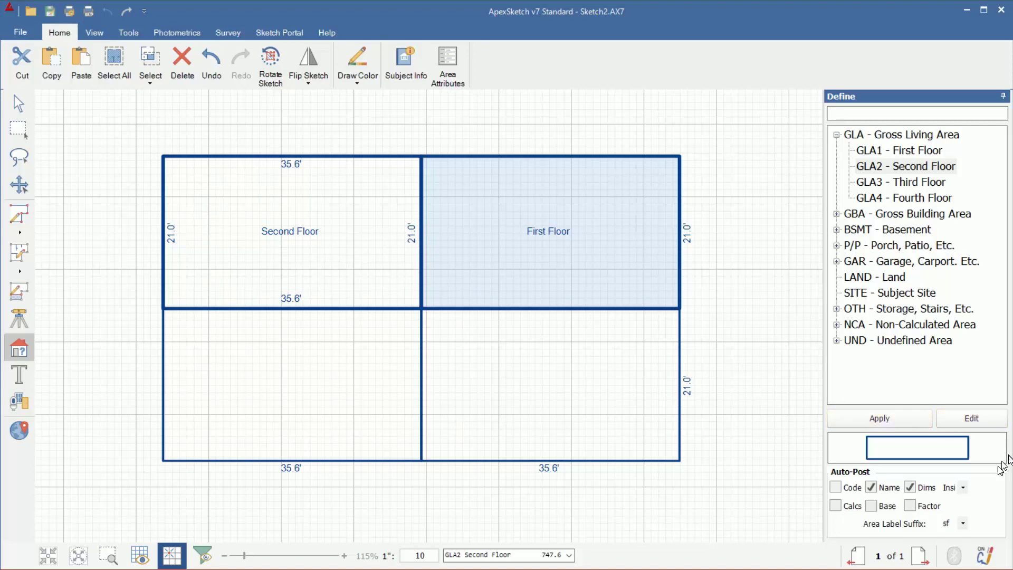
click(964, 487)
click(956, 499)
drag(895, 168, 282, 197)
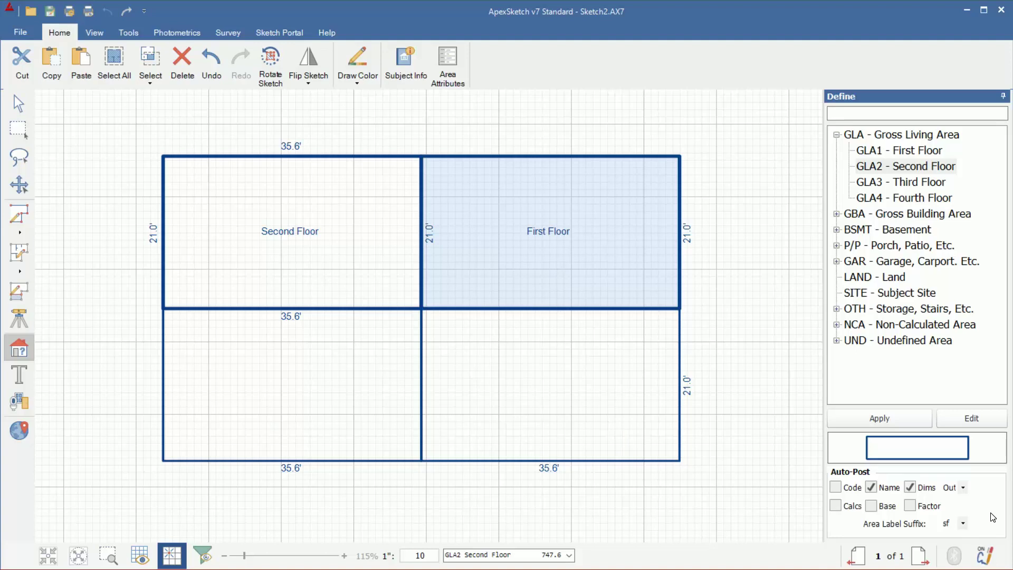
- Define the bottom-right room with the P/P - Porch code
click(837, 246)
click(901, 266)
click(906, 278)
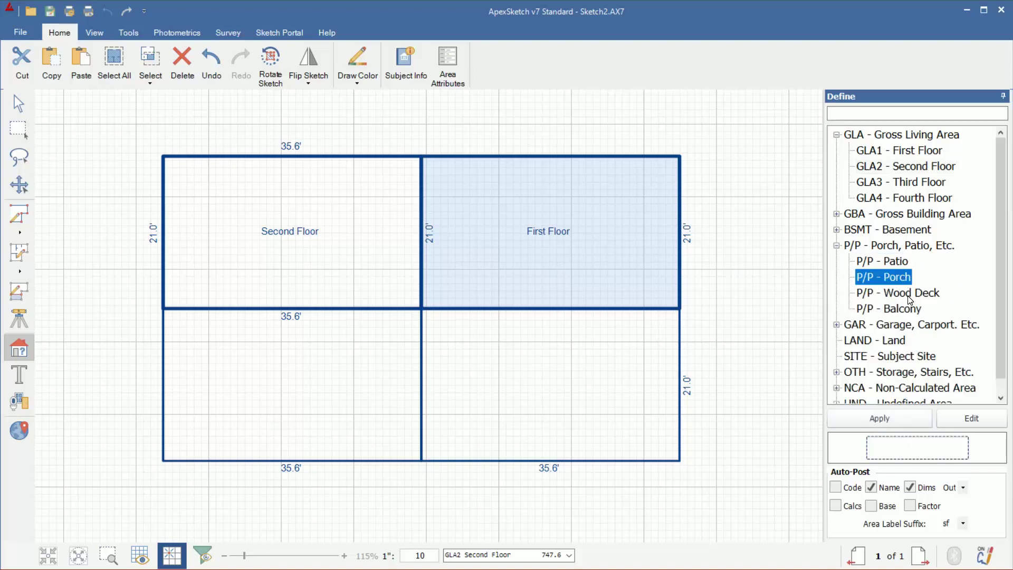
mouse_move(897, 280)
mouse_down()
mouse_move(828, 288)
mouse_move(557, 385)
mouse_up()
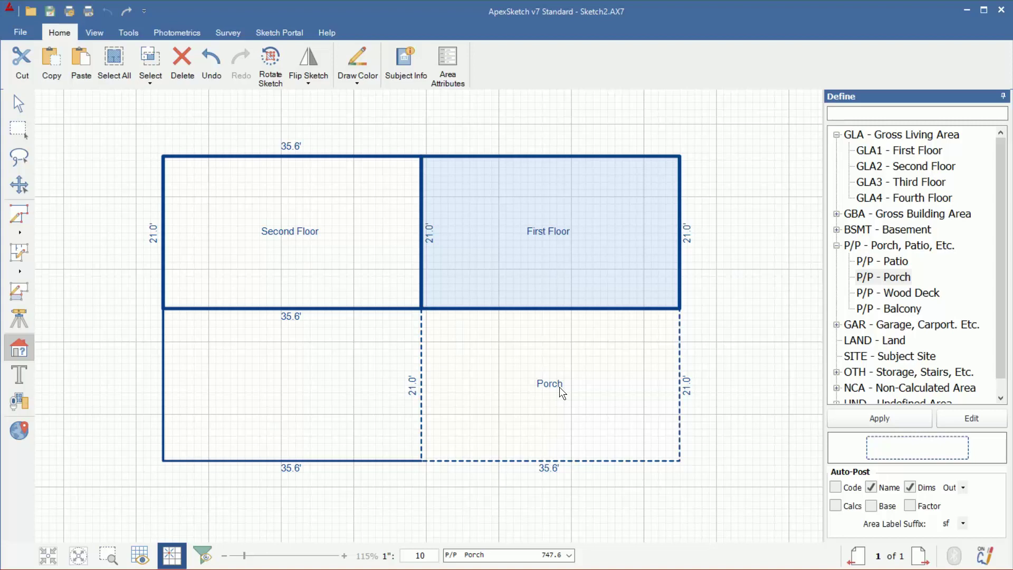
- Edit the Porch label text to read 'Covered Porch'
click(14, 109)
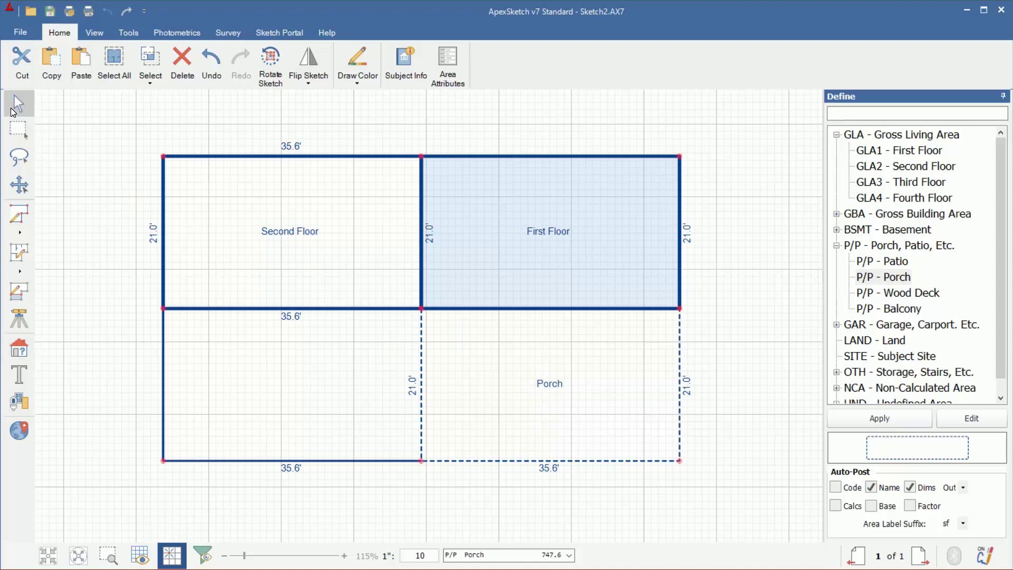
click(544, 385)
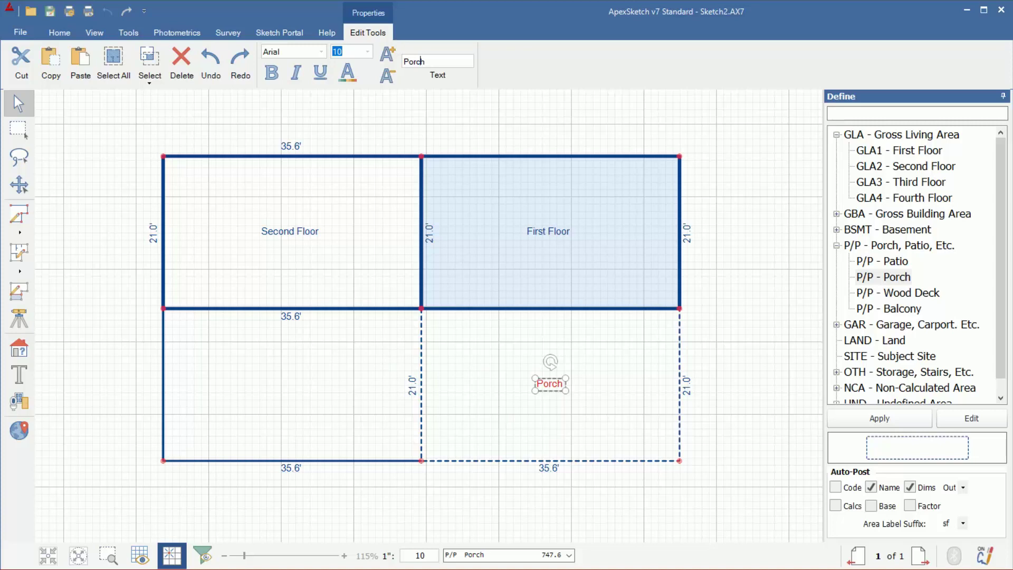
text(Covered)
click(747, 261)
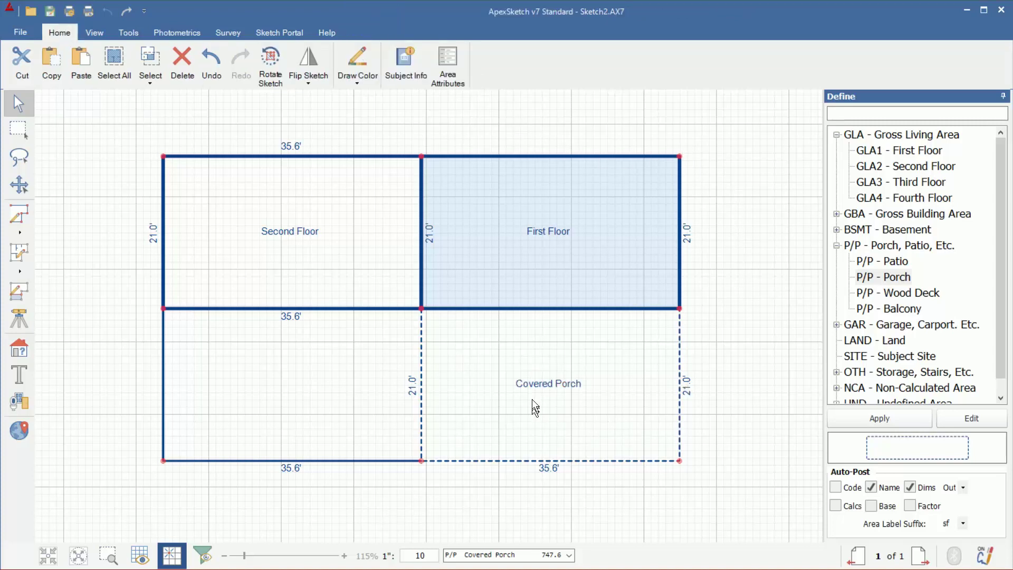
click(567, 386)
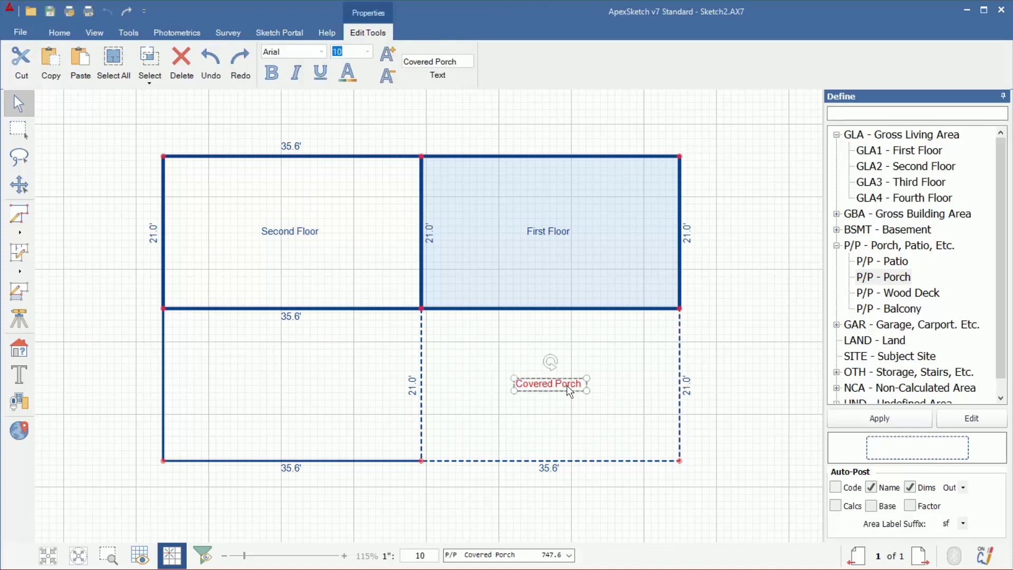
- Show the area calculations, listing First Floor, Second Floor and Covered Porch at 747.6 each
click(780, 426)
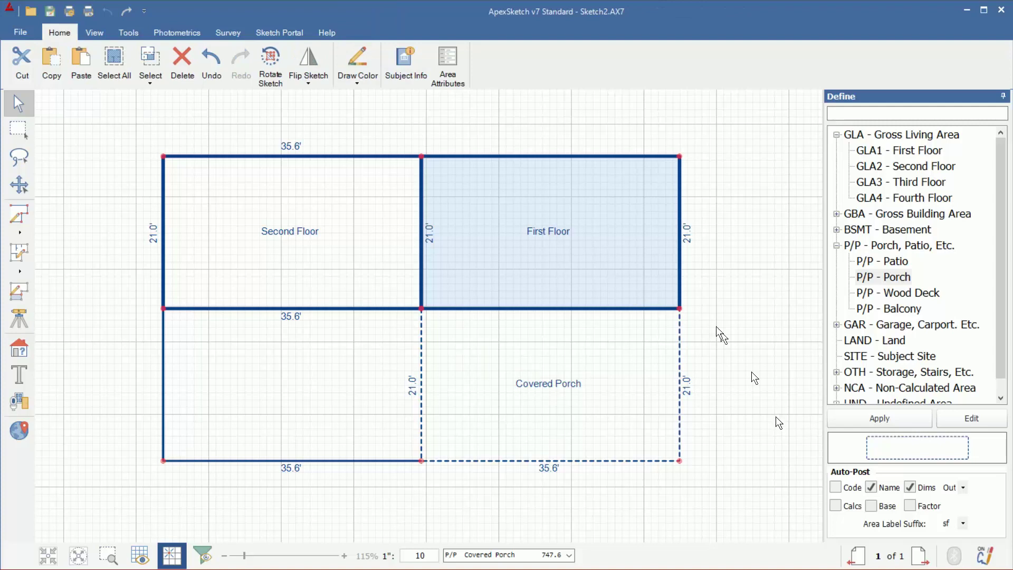
click(98, 31)
click(64, 74)
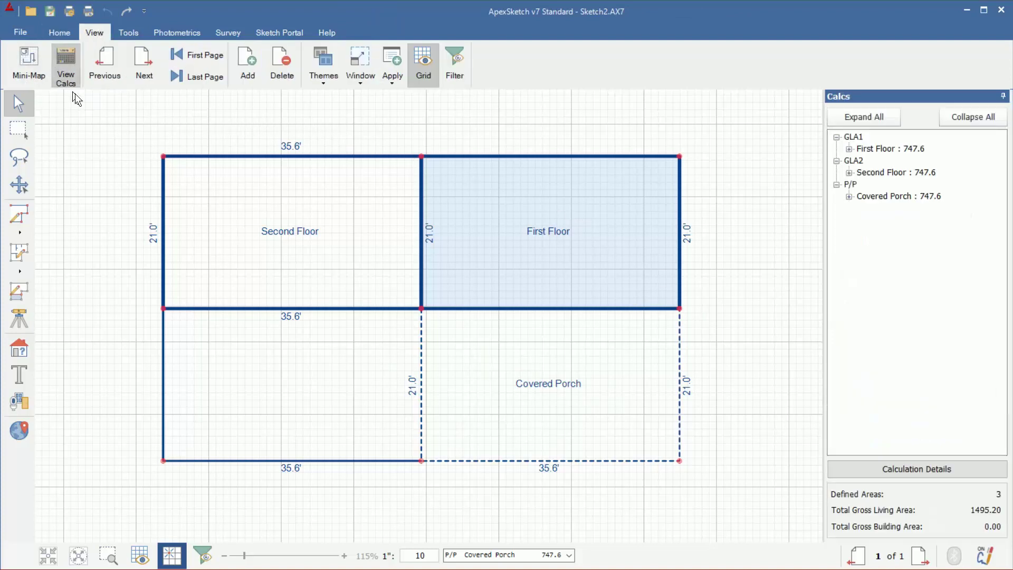
click(891, 197)
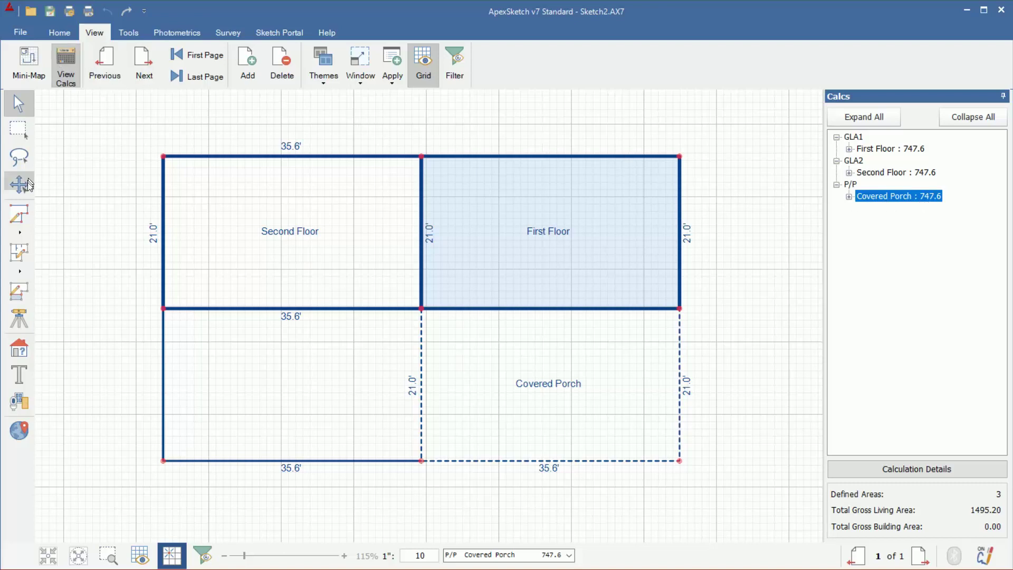
- Return to area definition and browse the Porch, Patio, Etc. types, selecting Patio
click(18, 348)
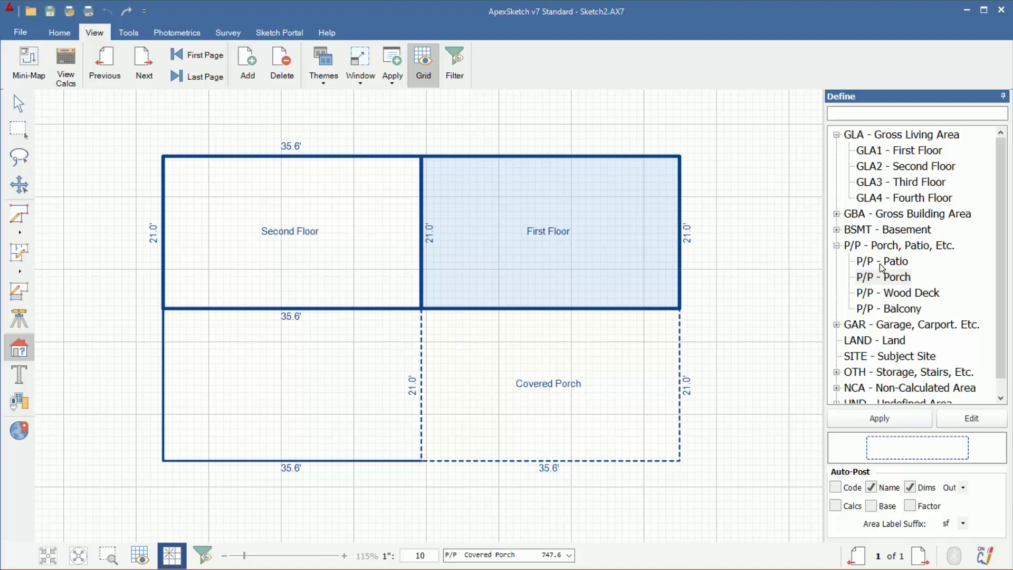
click(879, 245)
key(Down)
key(Down)
key(Up)
key(Down)
click(890, 262)
- Open the Area Definitions Library, collapse GLA, and select the Porch, Patio, Etc. group
click(968, 416)
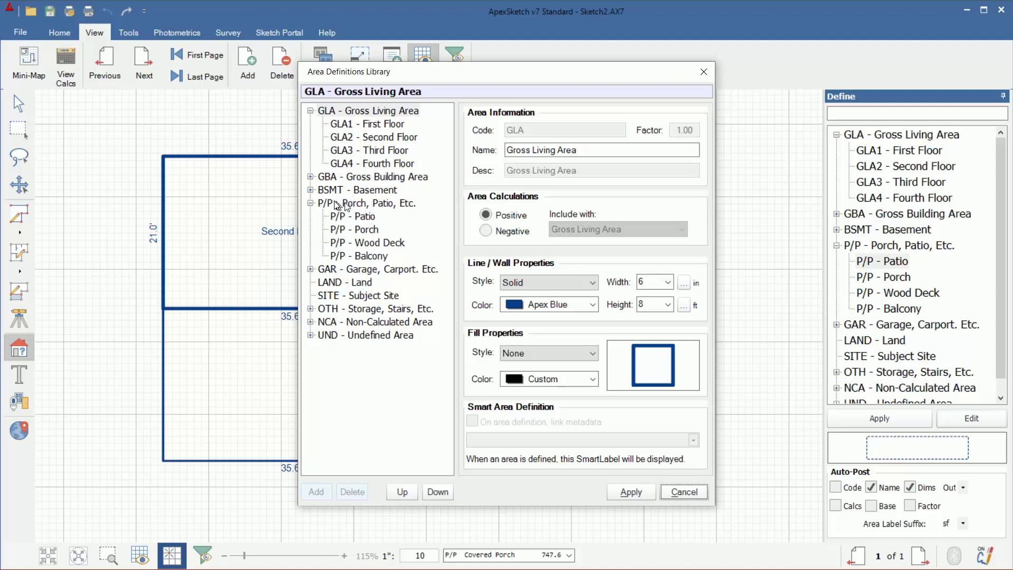
click(311, 111)
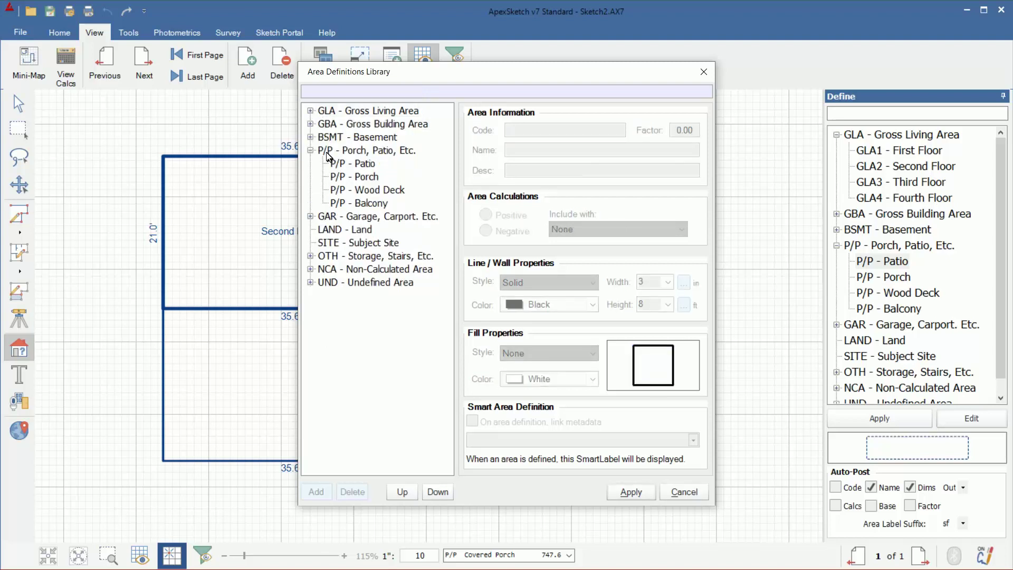
click(348, 151)
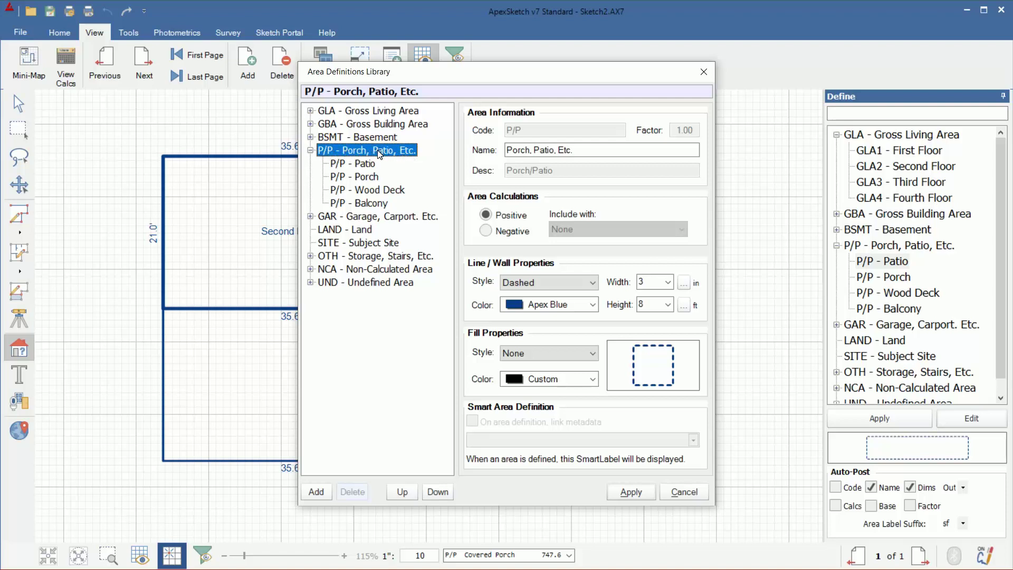
- Add a new area type under Porch, Patio, Etc. and name it Covered Porch
click(317, 492)
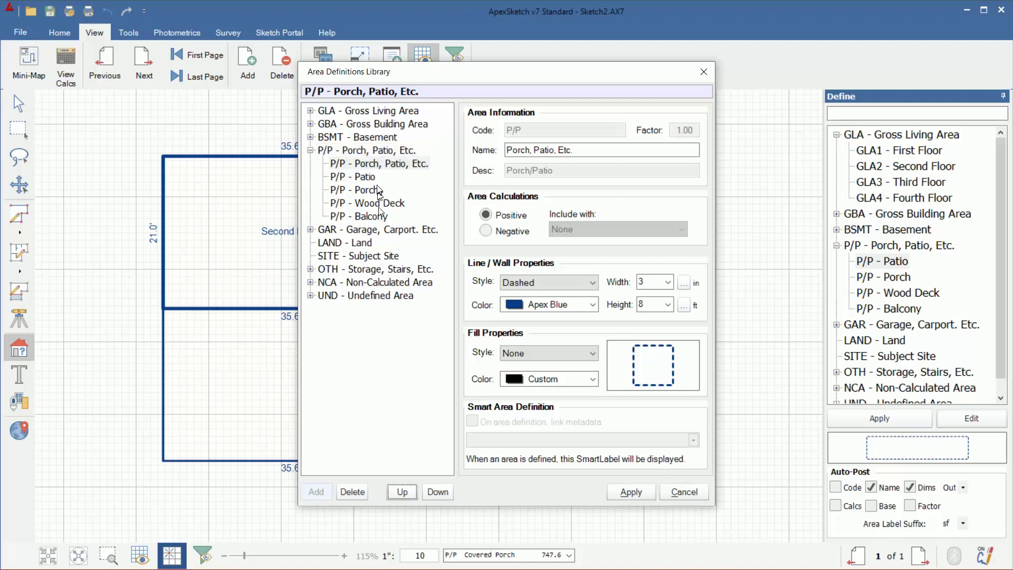
click(369, 165)
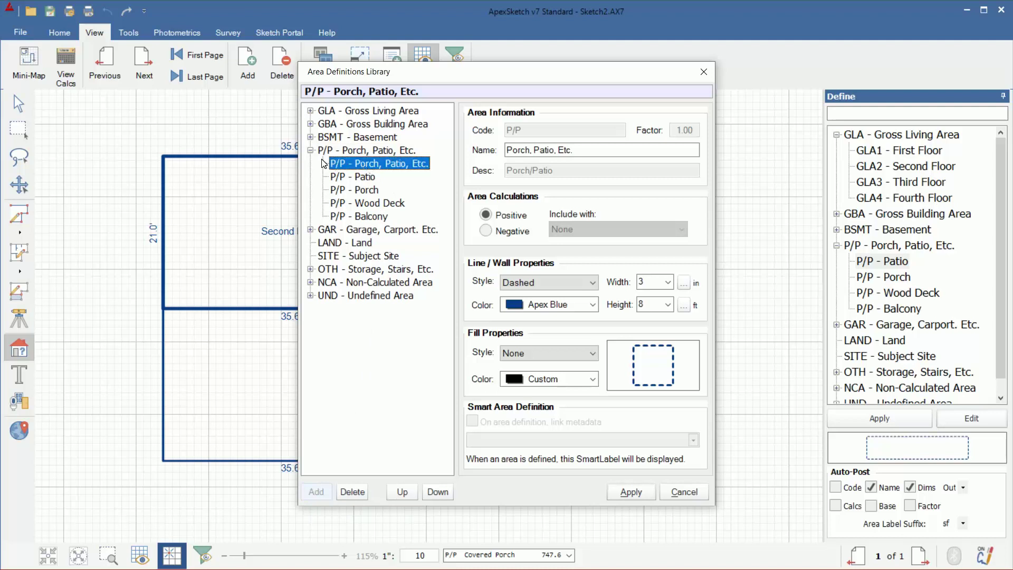
click(379, 152)
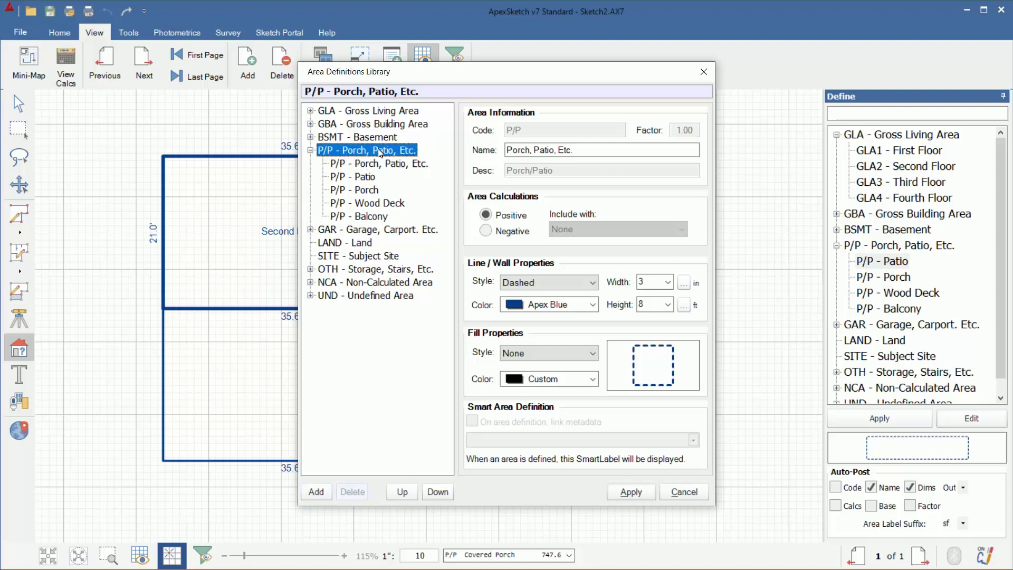
click(386, 165)
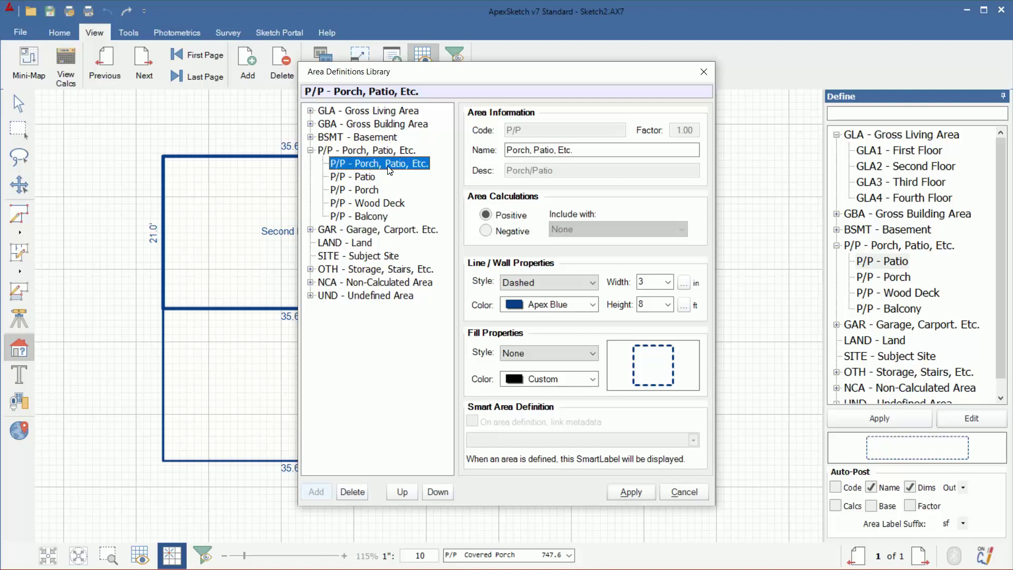
drag(590, 150, 462, 148)
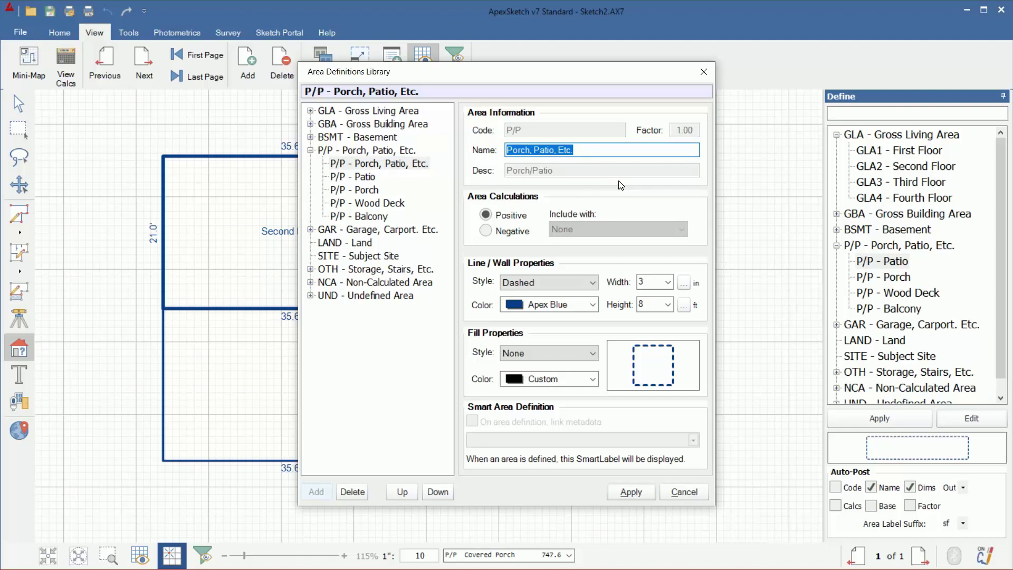
text(C)
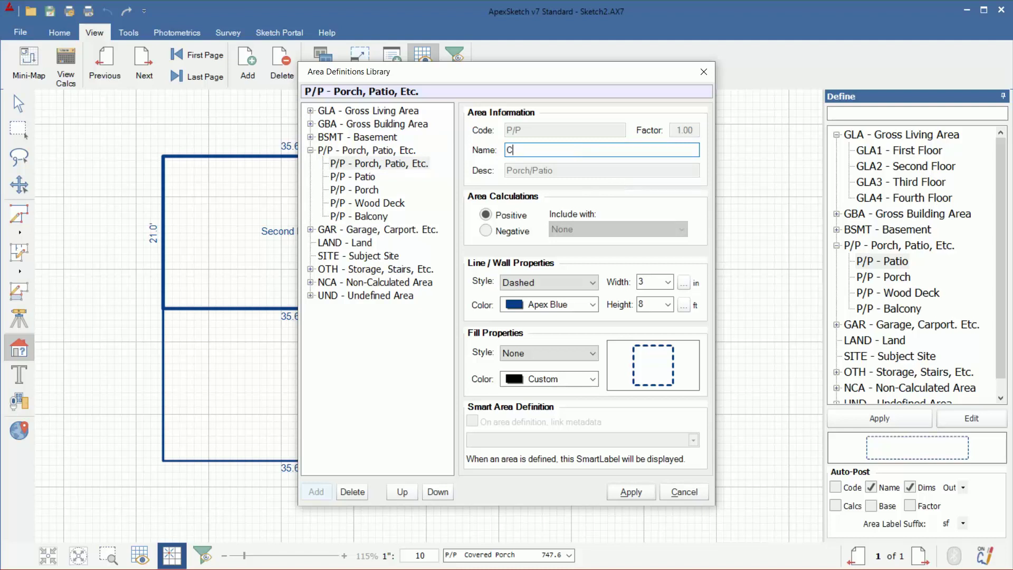
text(overed Porch)
- Give Covered Porch a Diagonal Cross fill style in Sky Blue, then reselect it
click(592, 353)
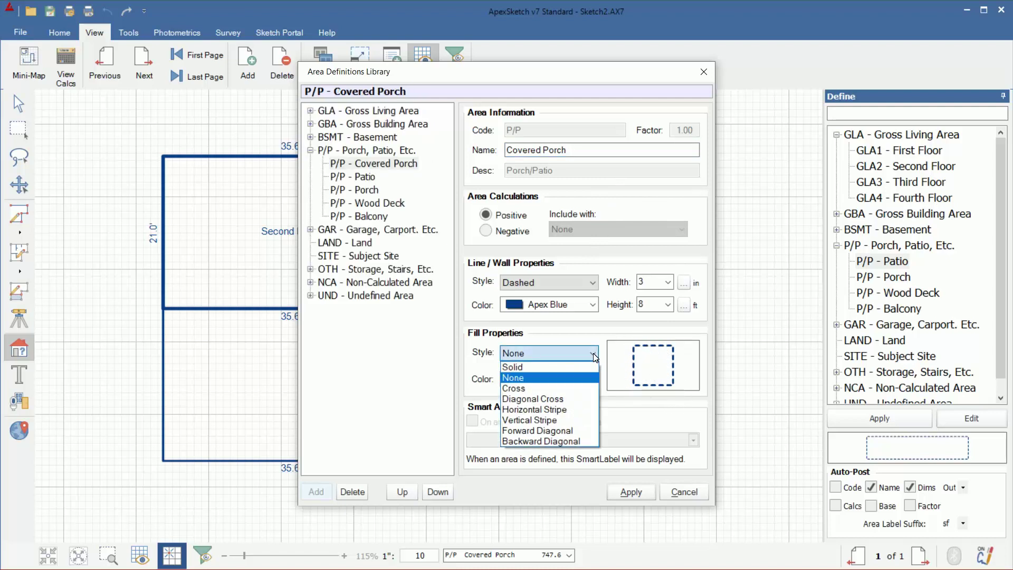
click(591, 408)
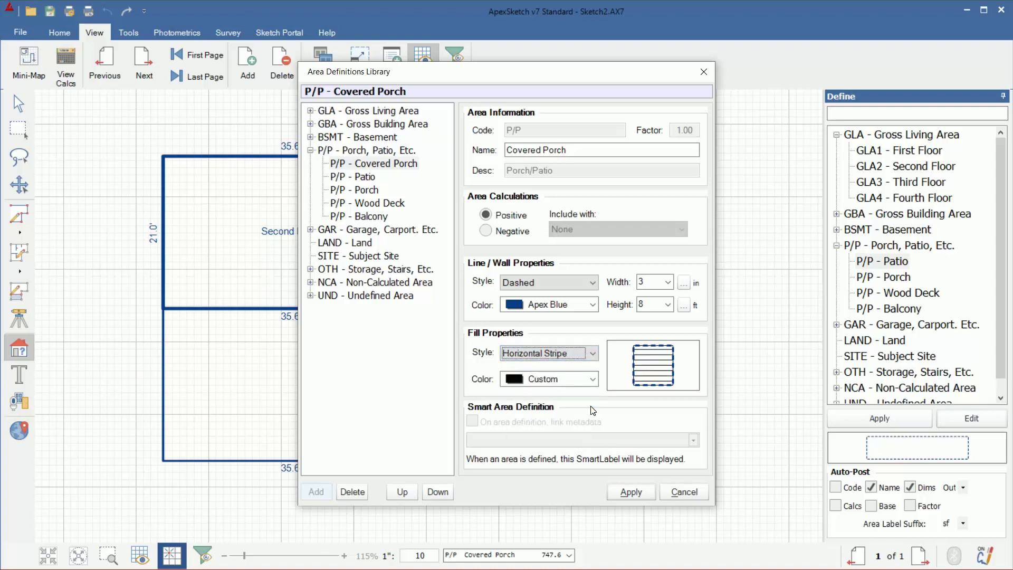
click(592, 355)
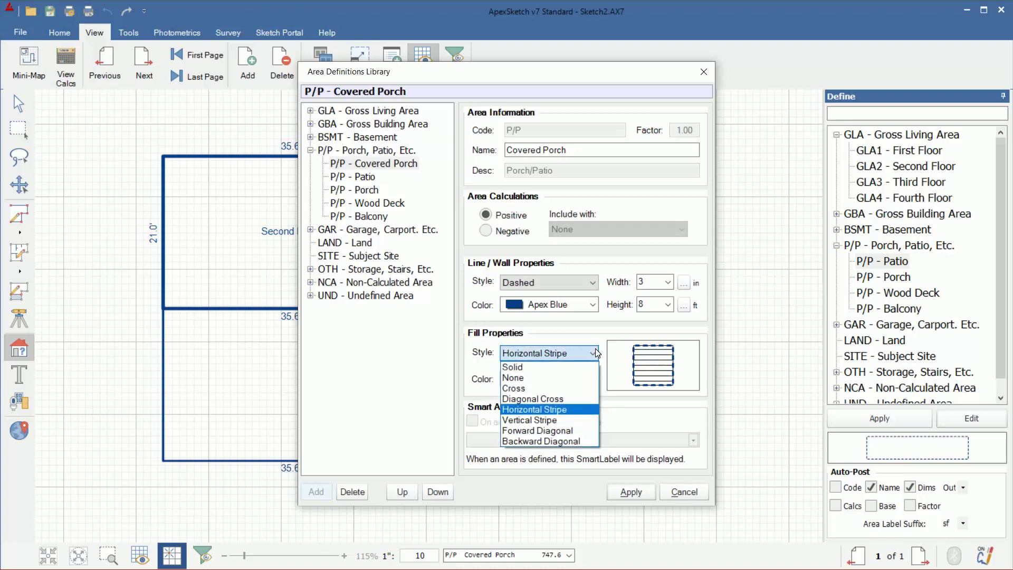
click(578, 397)
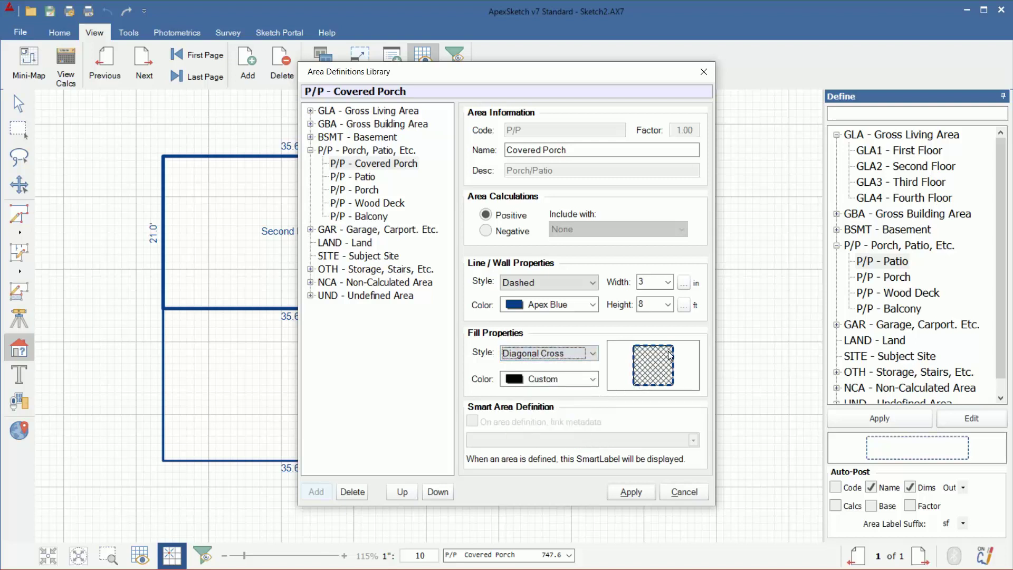
click(592, 379)
mouse_move(594, 475)
mouse_down()
mouse_move(589, 412)
mouse_move(590, 469)
mouse_up()
click(546, 465)
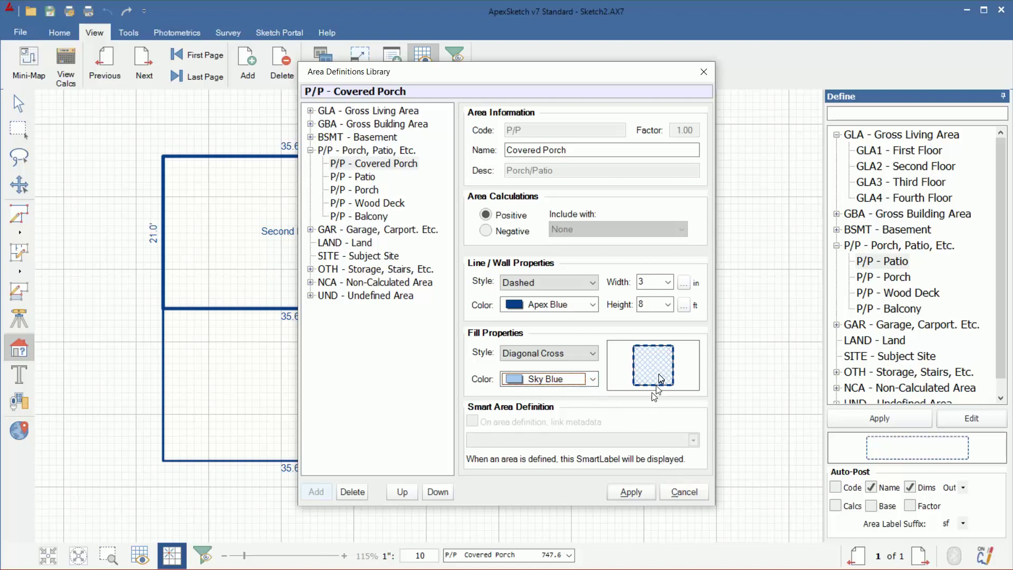
click(361, 178)
click(400, 164)
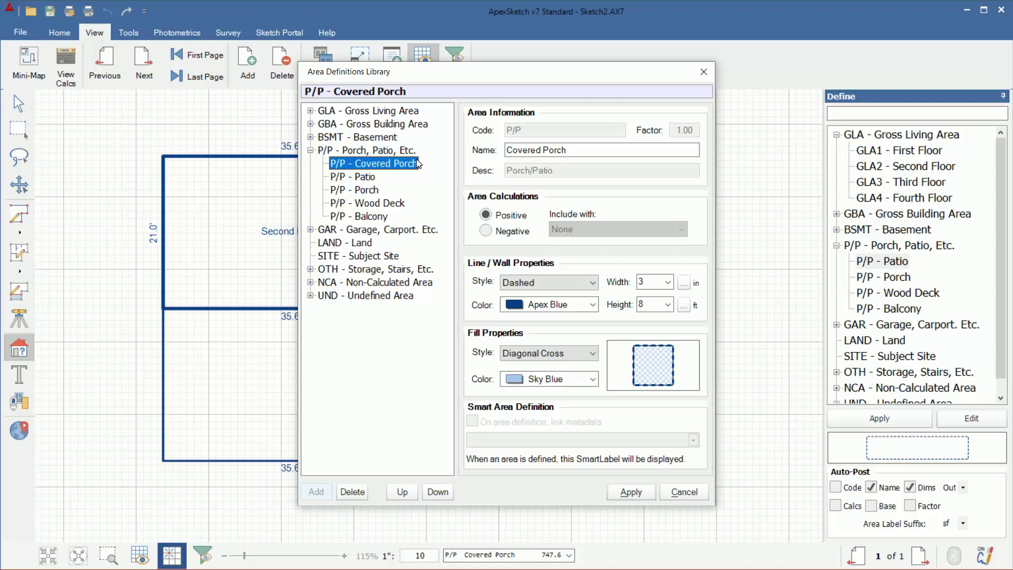
- Move Covered Porch two places down below Porch and compare the two types' settings
click(438, 493)
click(439, 493)
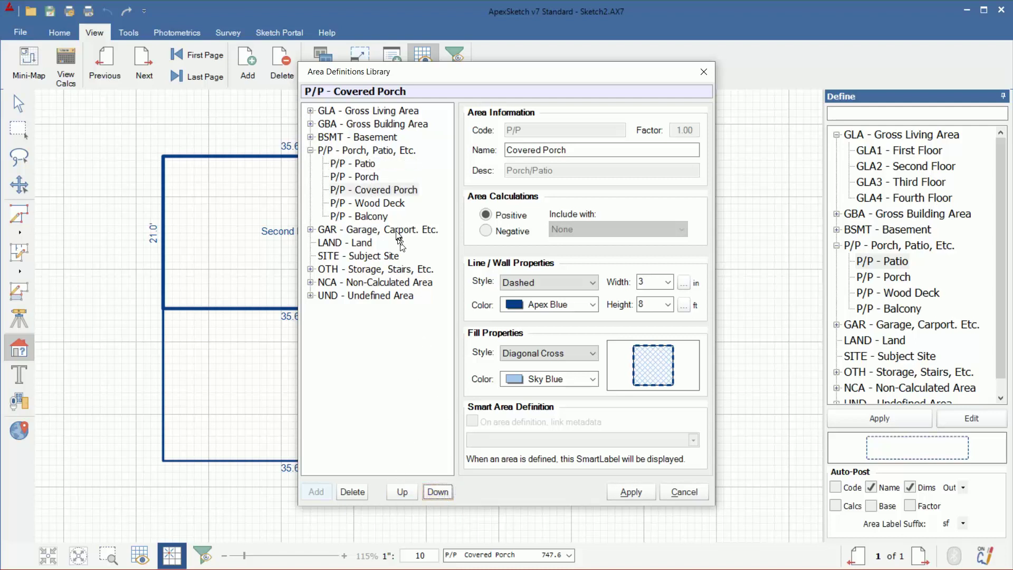
click(365, 179)
click(365, 191)
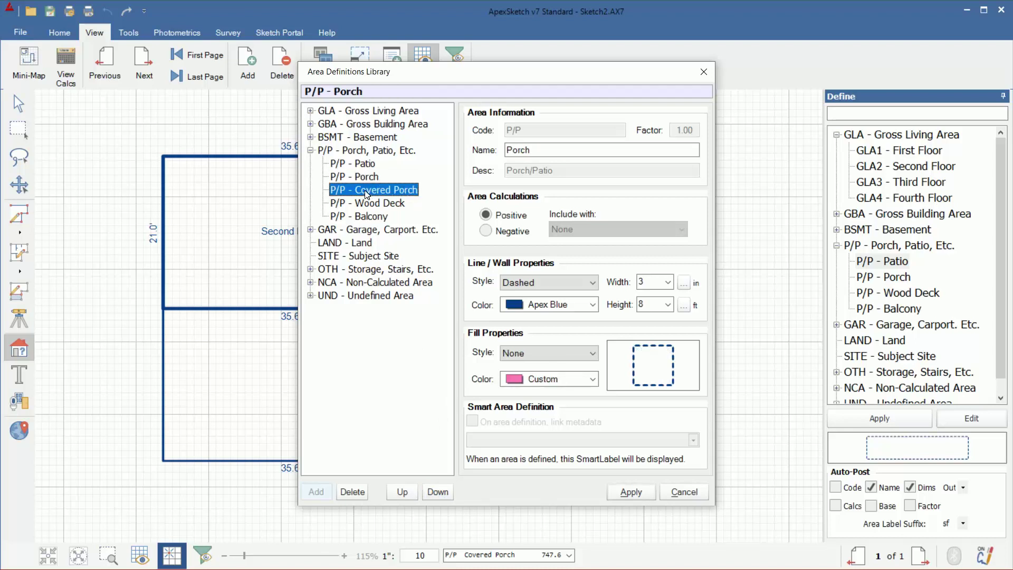
click(366, 179)
click(376, 193)
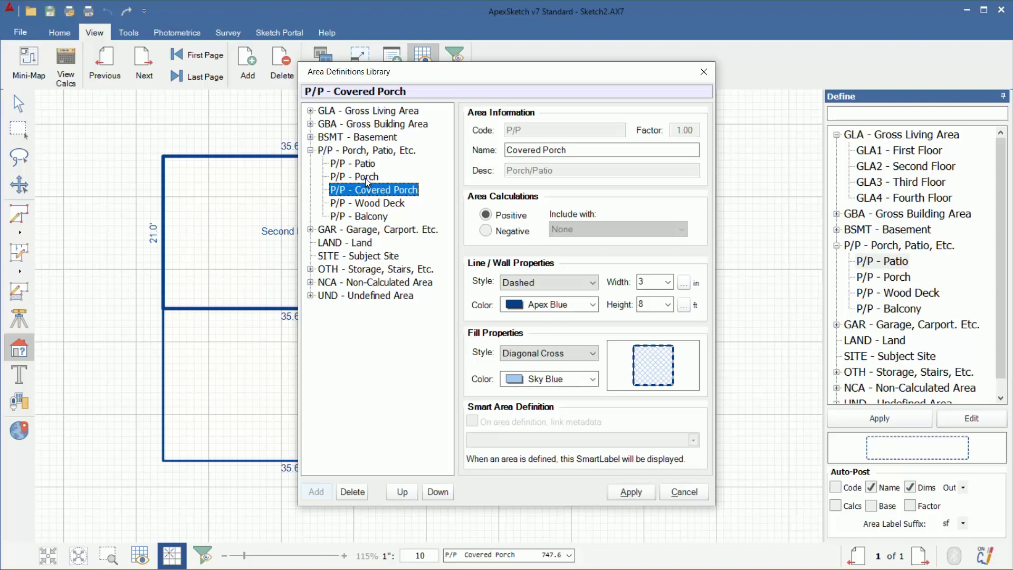
- Add another P/P area type named Uncovered Porch
click(376, 151)
click(316, 492)
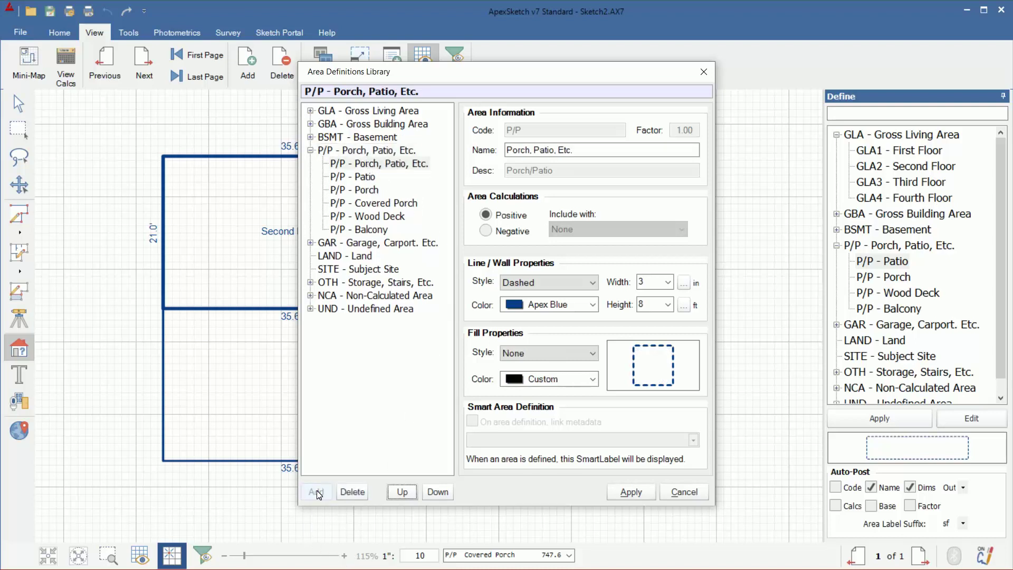
click(583, 150)
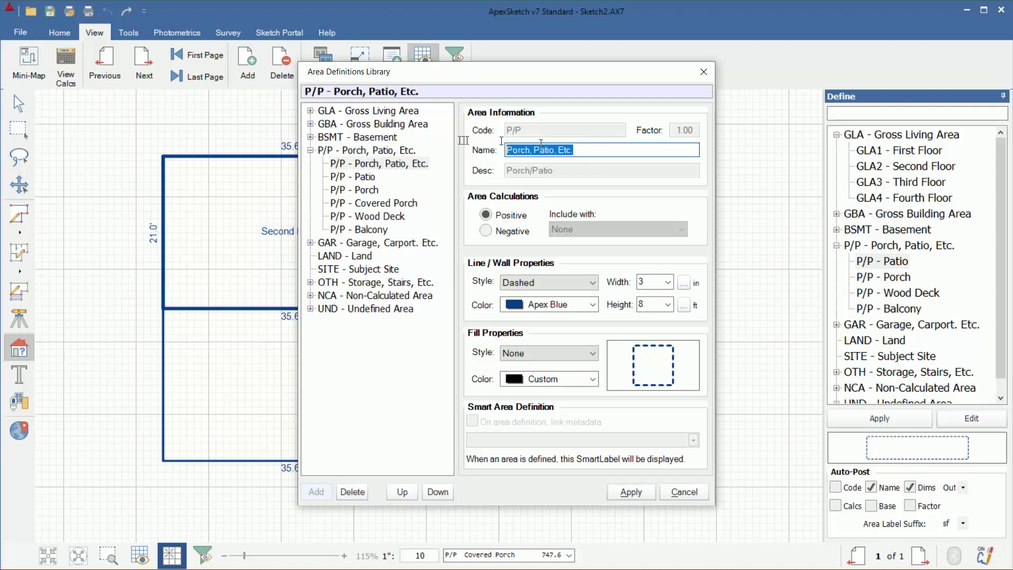
text(Uncovered Porch)
click(369, 176)
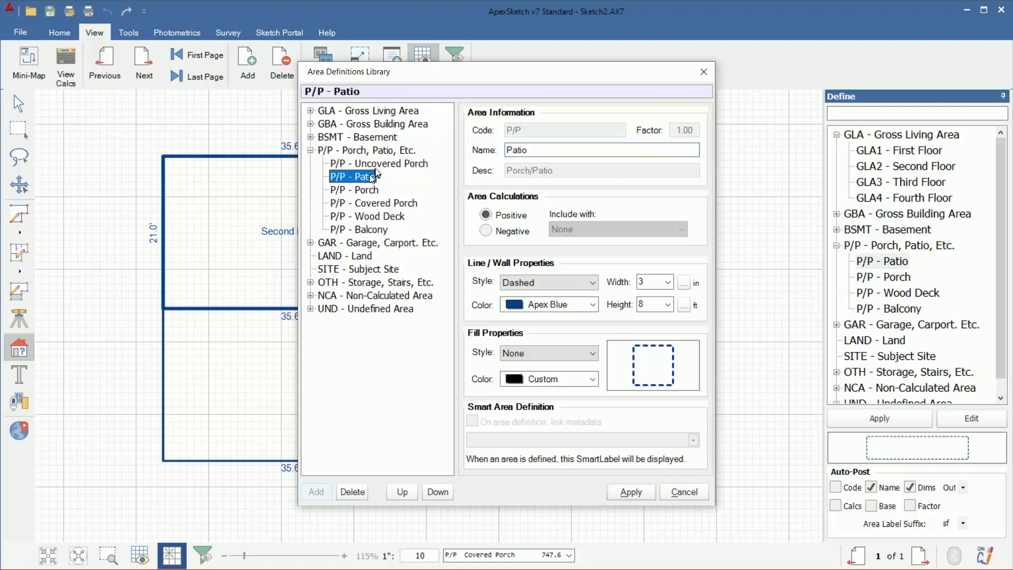
click(370, 164)
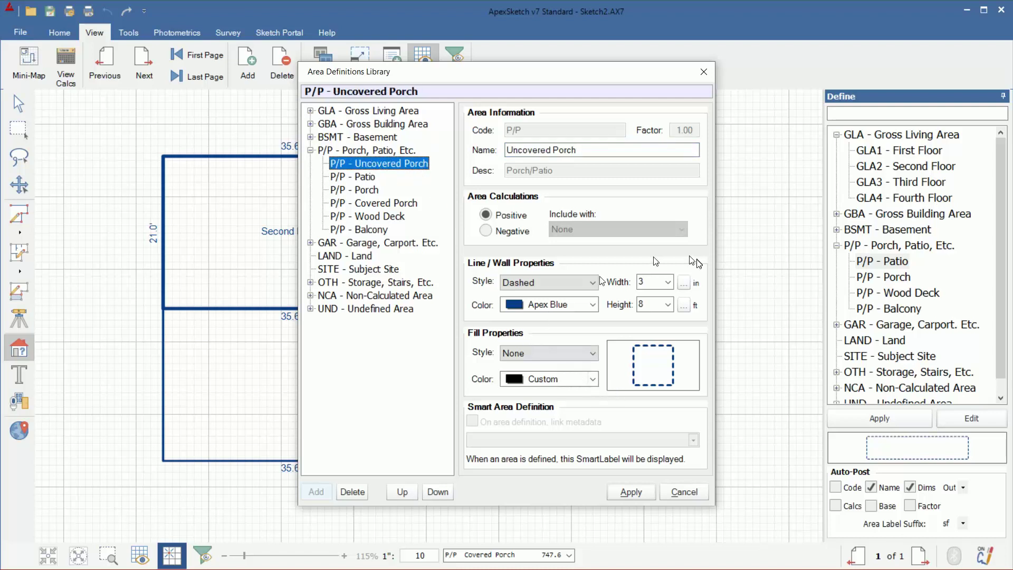
- Move Uncovered Porch three places down below Covered Porch and review Porch, Covered Porch, Uncovered Porch
click(442, 492)
click(442, 493)
click(442, 492)
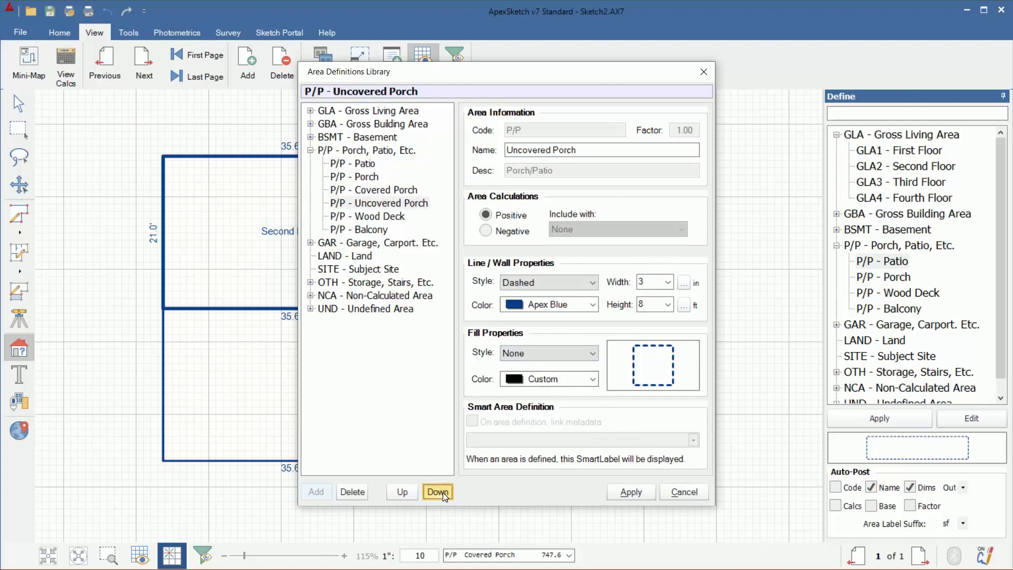
click(365, 179)
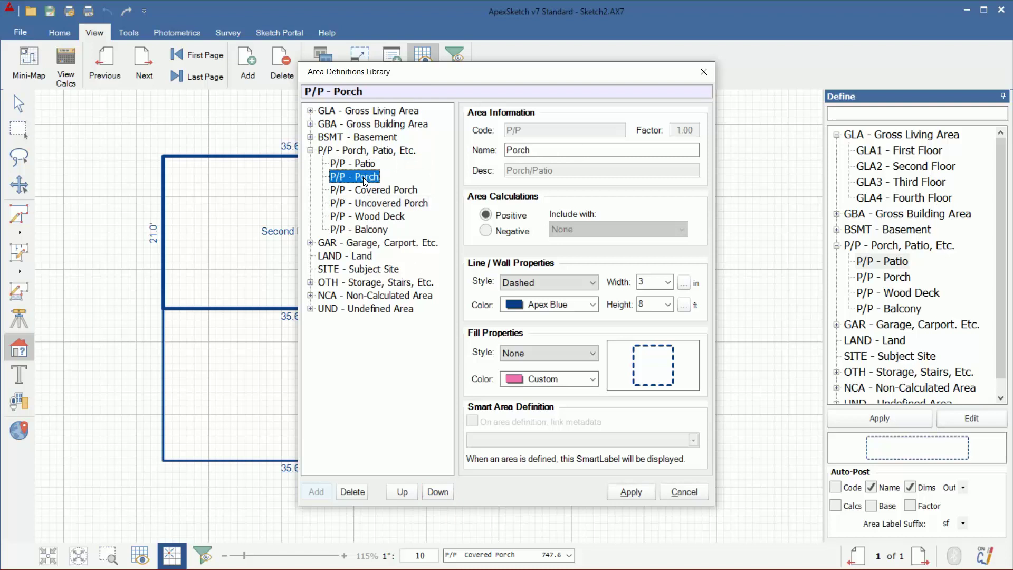
click(374, 191)
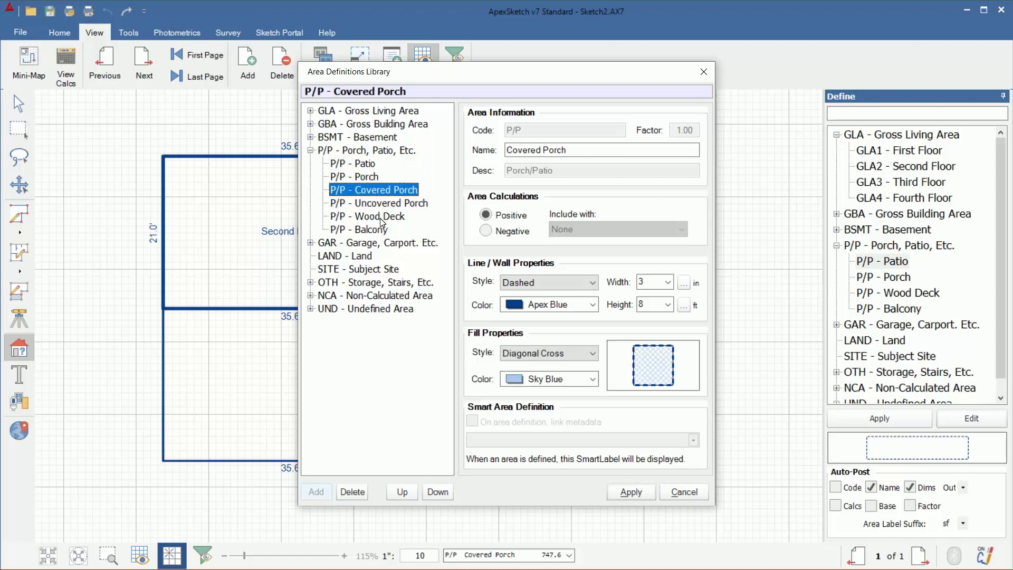
click(399, 202)
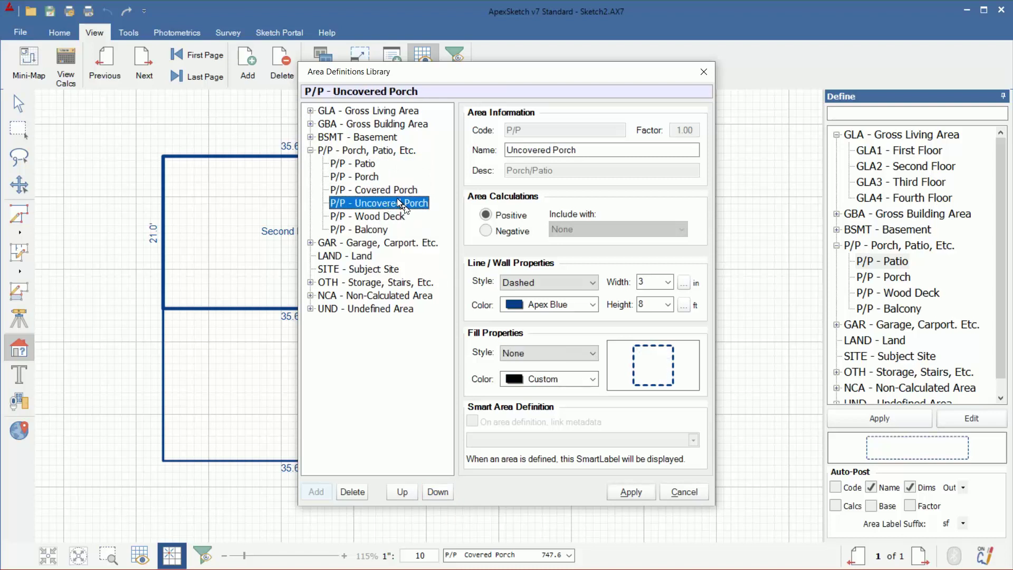
- Add a Covered Patio type to the P/P group and move it one place down below Patio
click(372, 152)
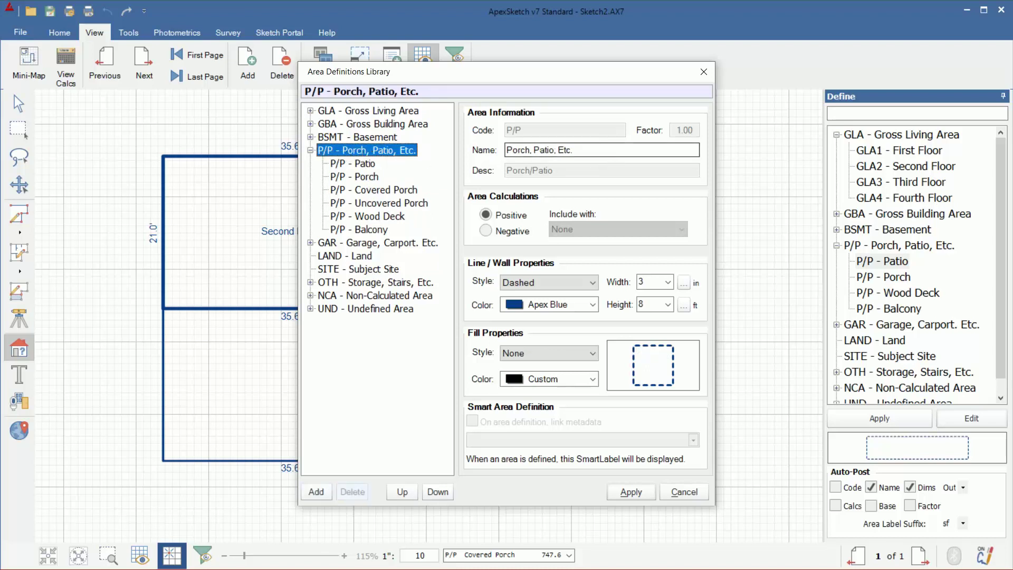
click(313, 492)
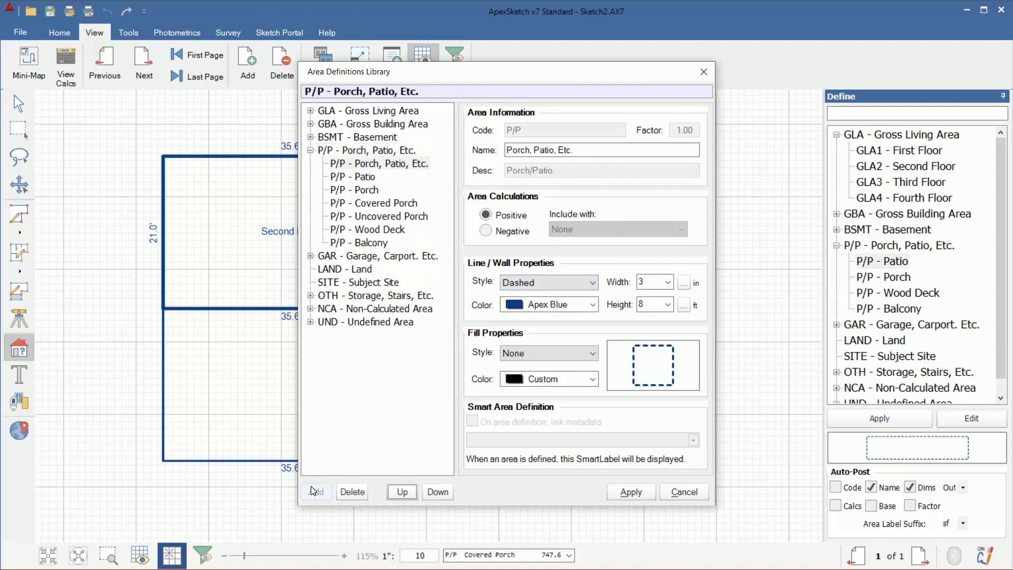
click(404, 164)
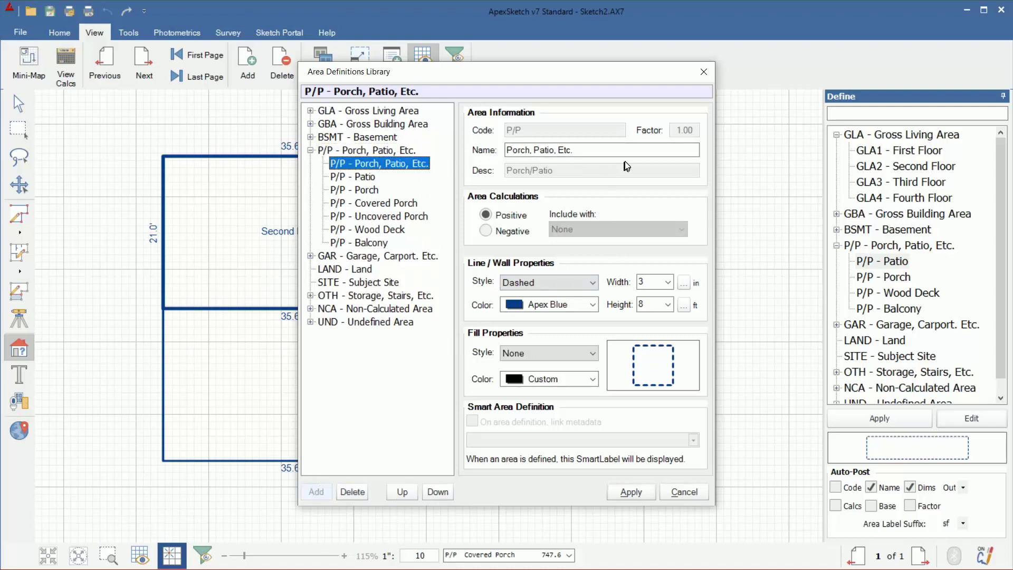
click(586, 151)
drag(600, 150, 467, 144)
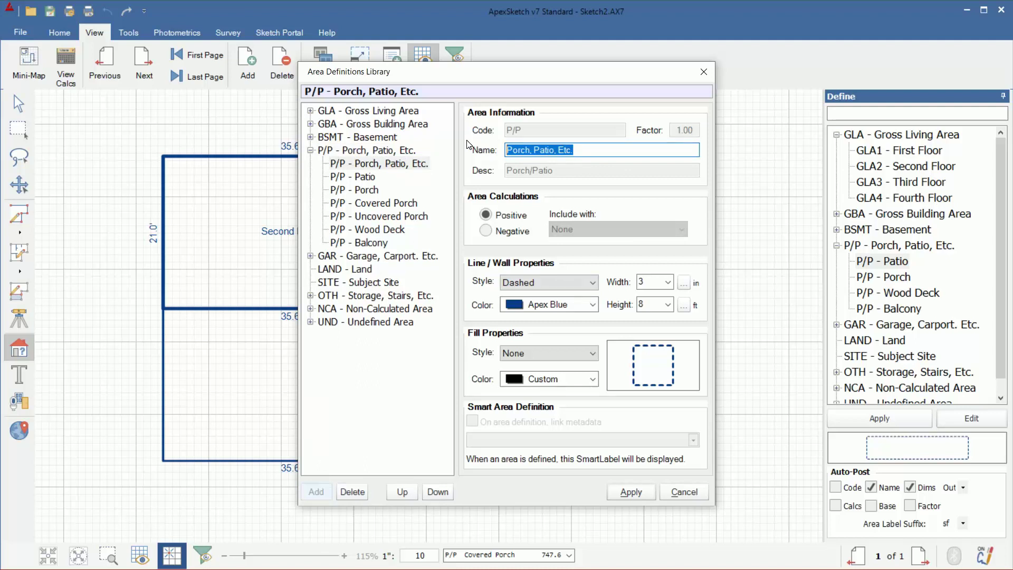
text(Cover)
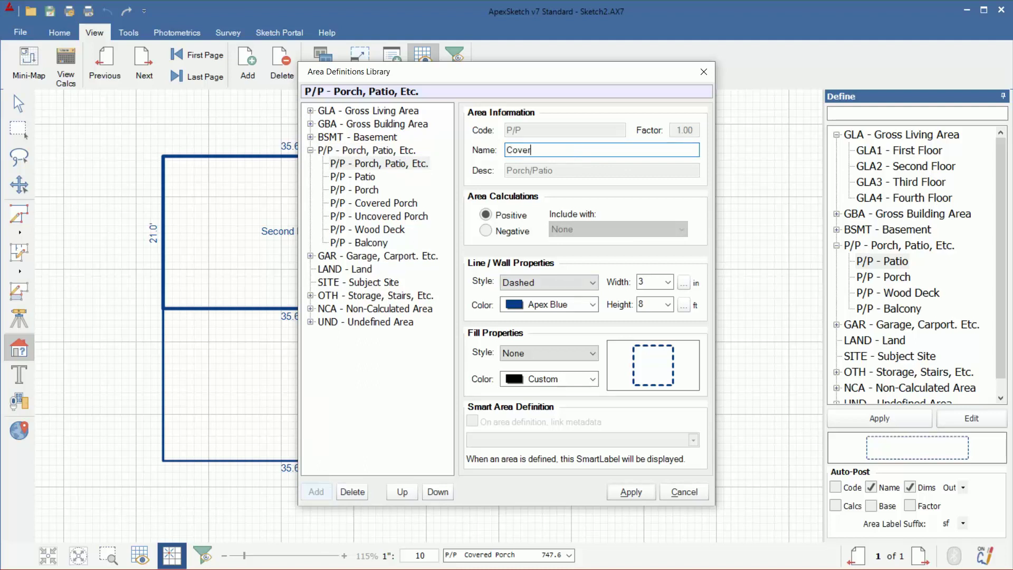
text(ed Patio)
click(364, 163)
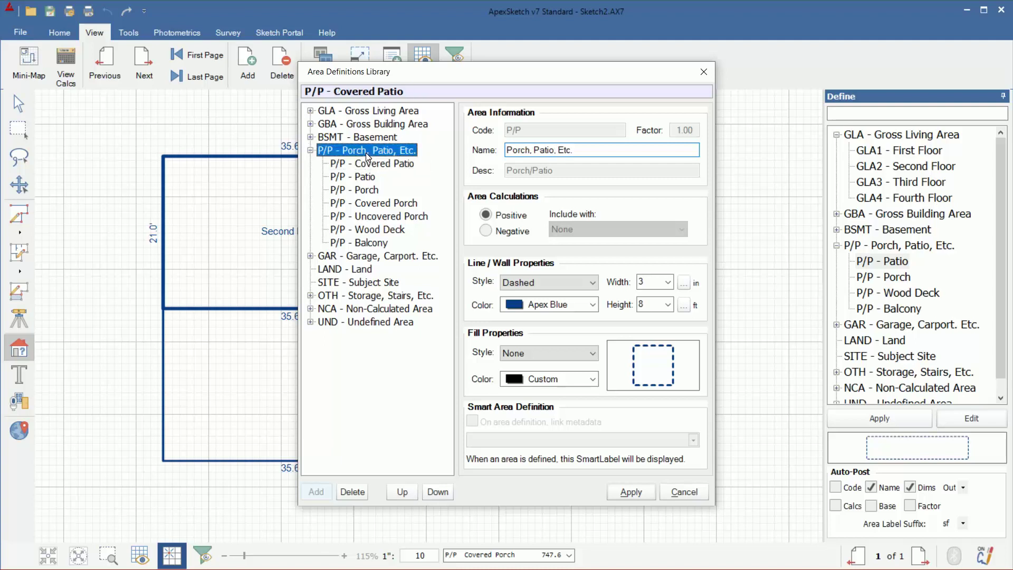
click(372, 165)
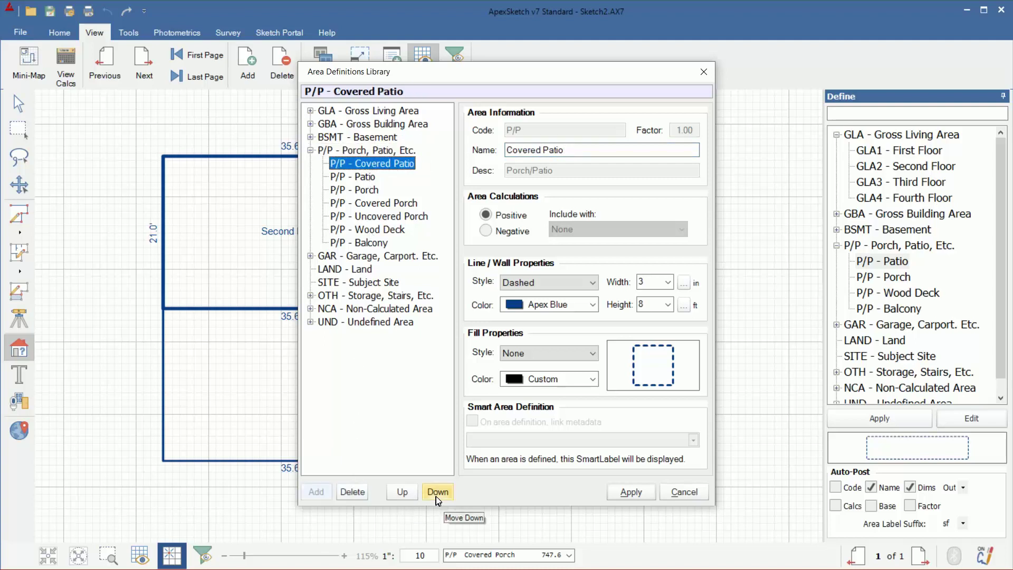
click(437, 493)
click(372, 150)
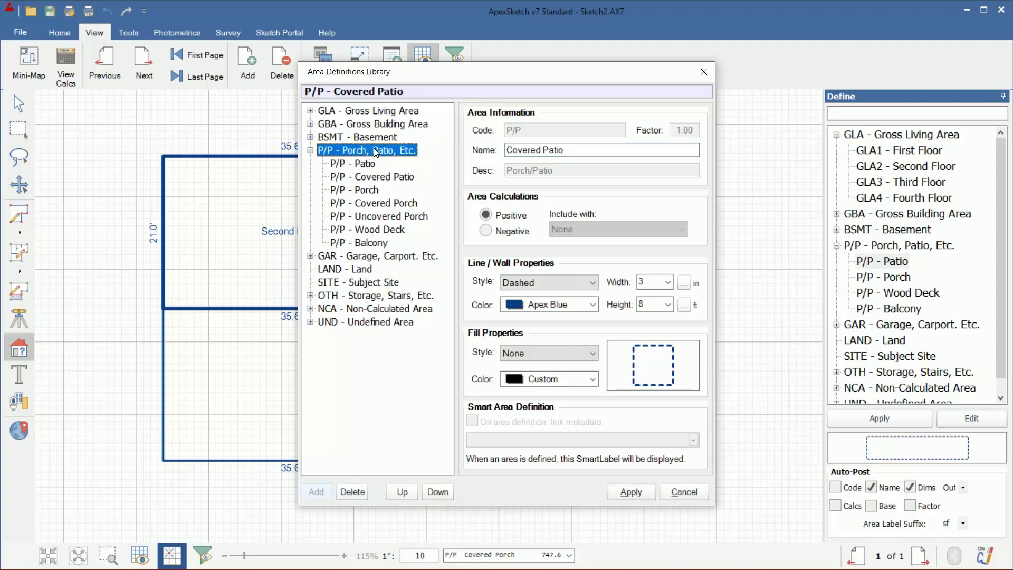
- Add an Uncovered Patio type and move it two places down below Covered Patio
click(317, 492)
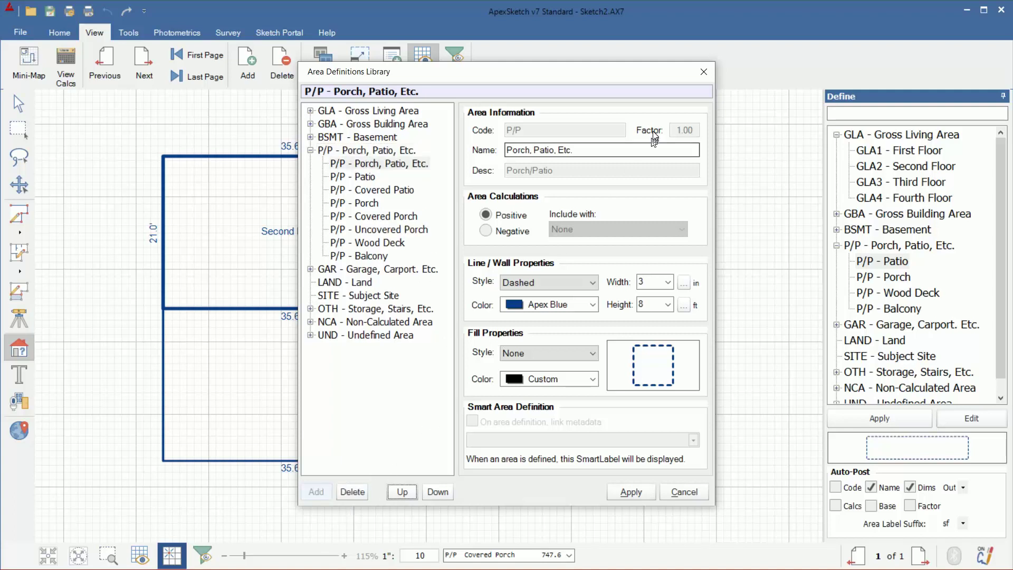
triple_click(580, 151)
text(Uncovered Patio)
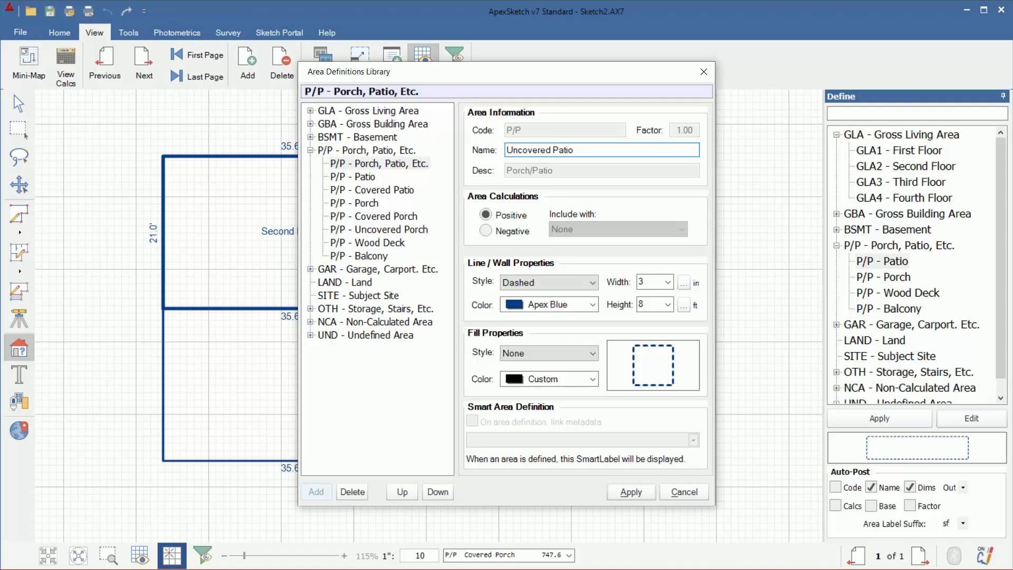
click(364, 177)
click(364, 166)
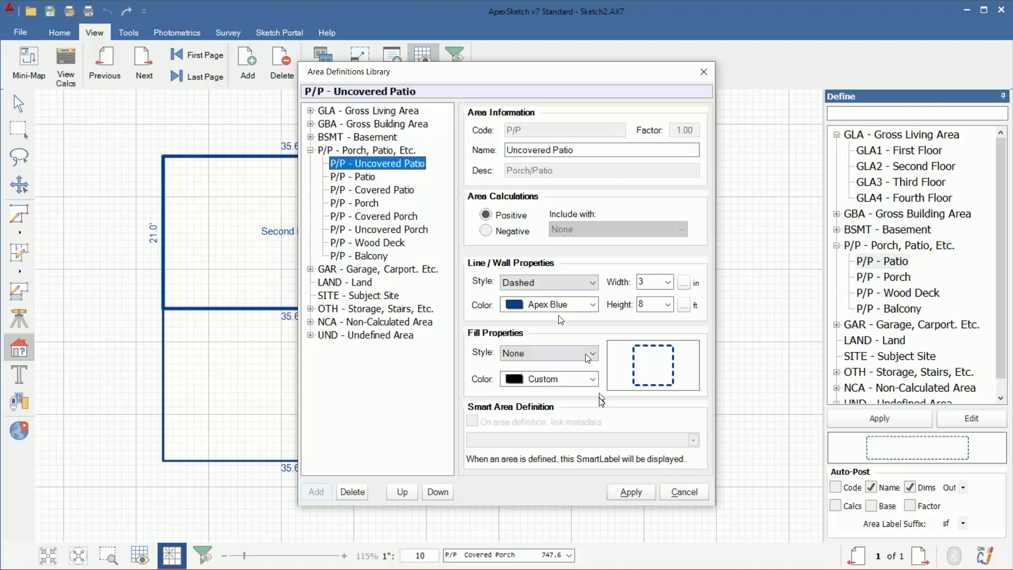
click(437, 492)
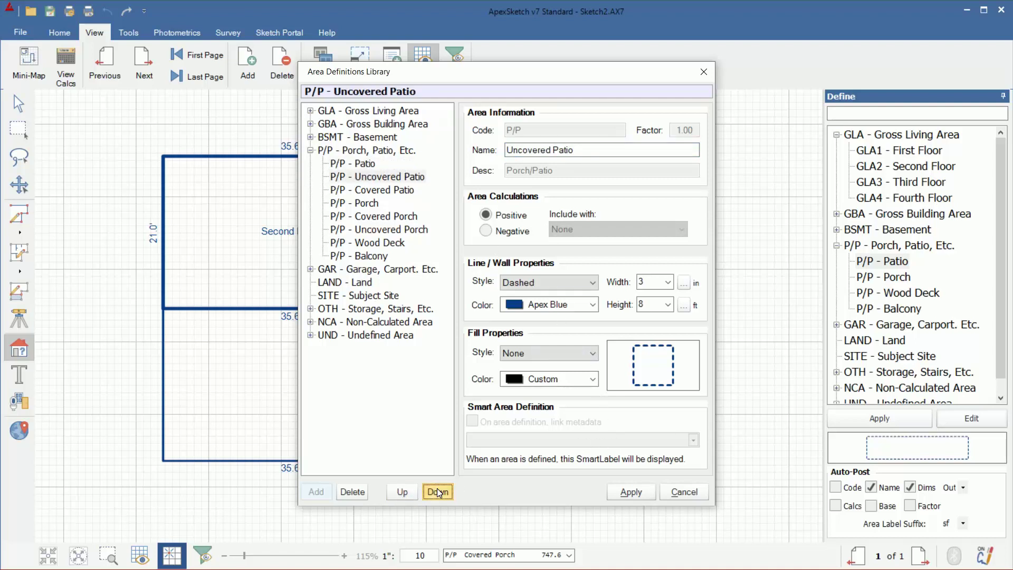
click(438, 491)
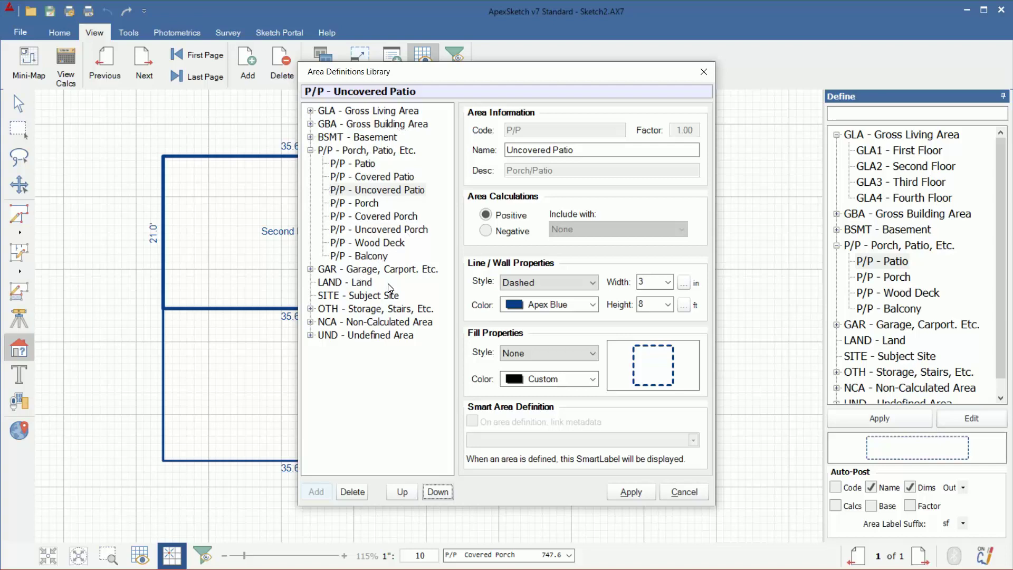
- Apply the library changes and preview each P/P definition in the Define panel
click(639, 495)
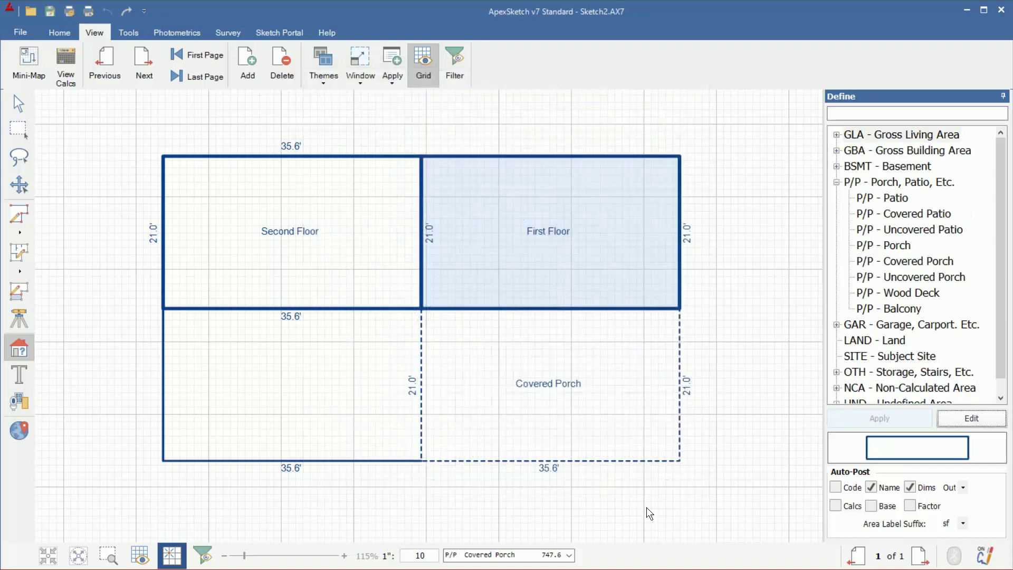
click(900, 183)
click(897, 198)
click(897, 214)
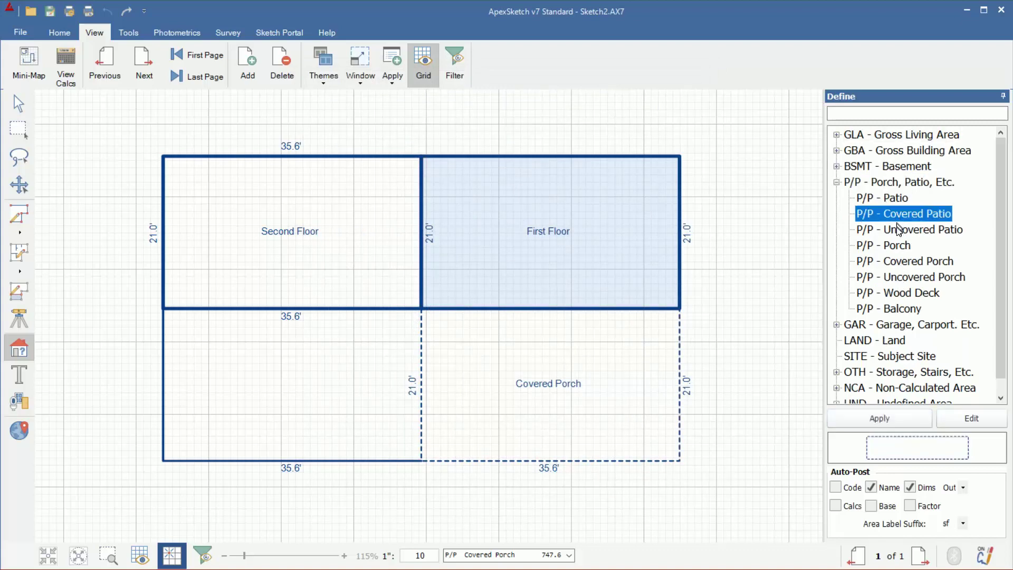
click(897, 230)
click(895, 262)
click(894, 278)
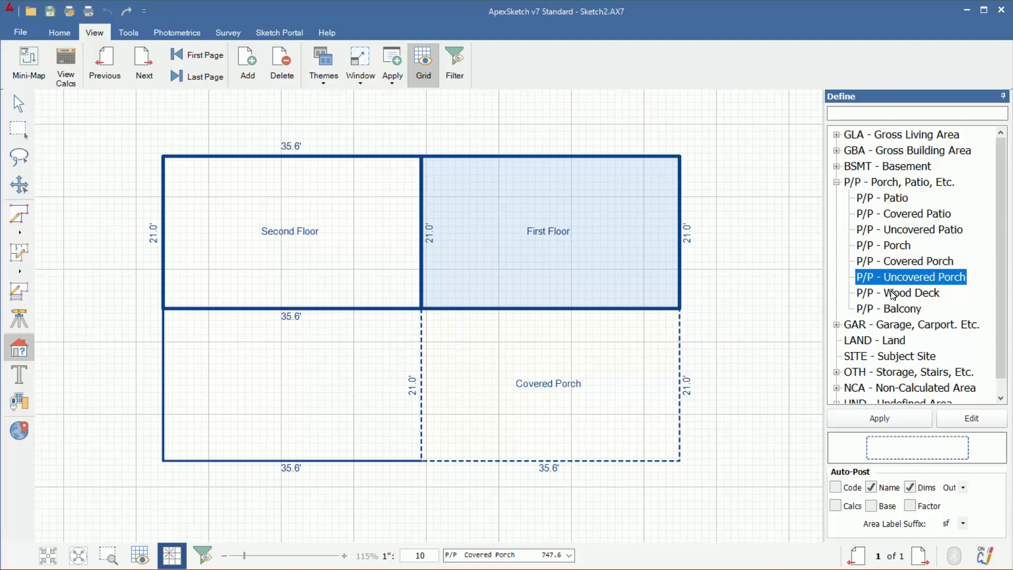
click(894, 293)
click(894, 277)
- Assign Covered Porch to the lower-right area and Covered Patio to the lower-left area
click(933, 262)
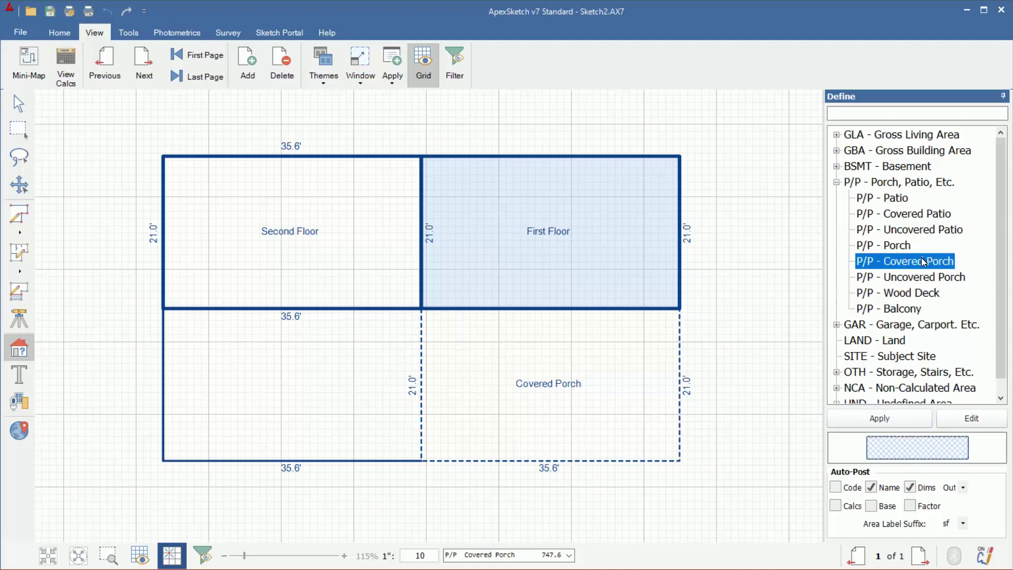
mouse_move(932, 262)
mouse_down()
mouse_move(682, 300)
mouse_move(546, 355)
mouse_up()
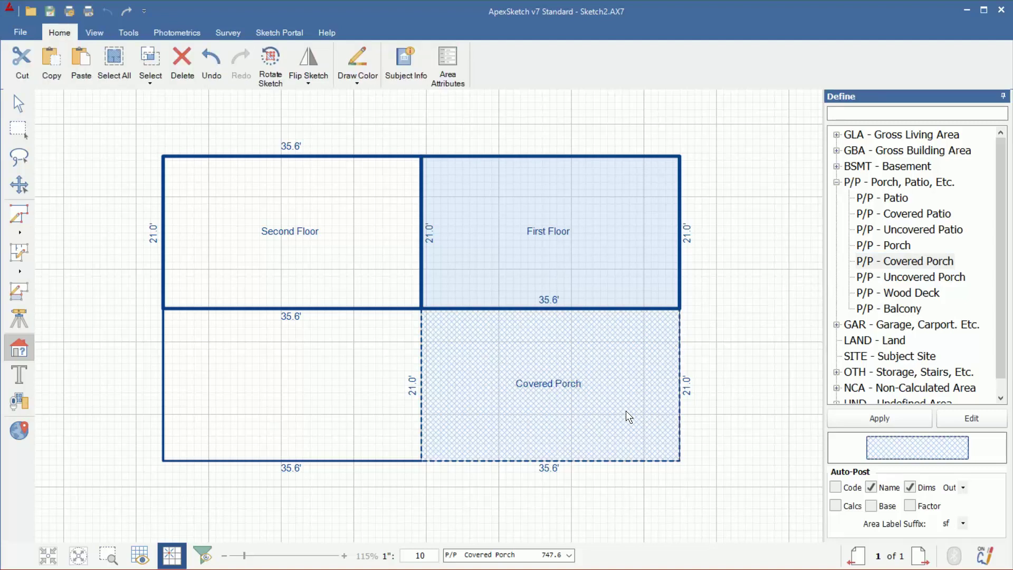
drag(904, 213, 249, 366)
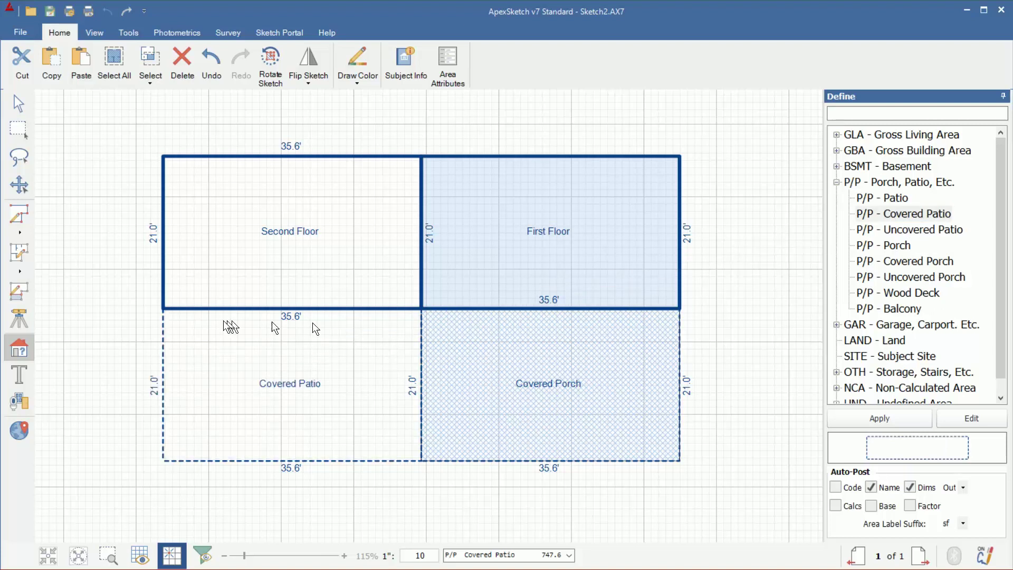